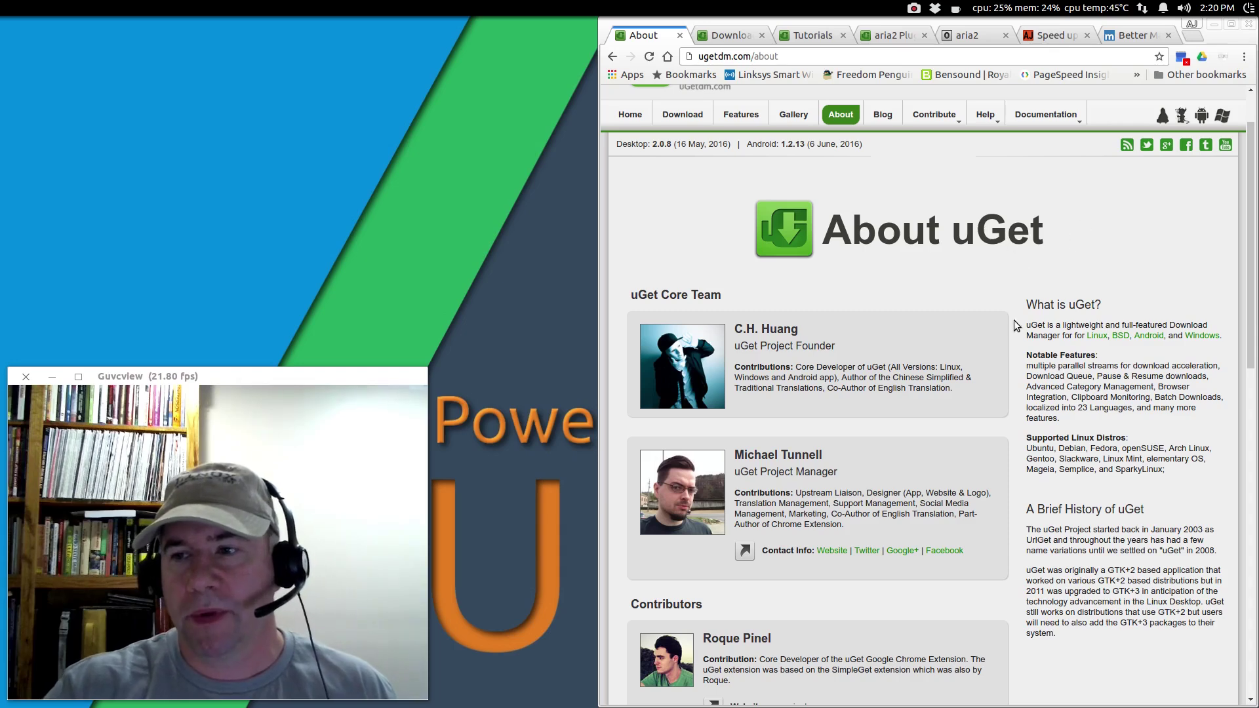
Step: Scroll down and back up through the uGet About page in Chrome
scroll(1119, 360, down, 2)
scroll(1120, 361, down, 3)
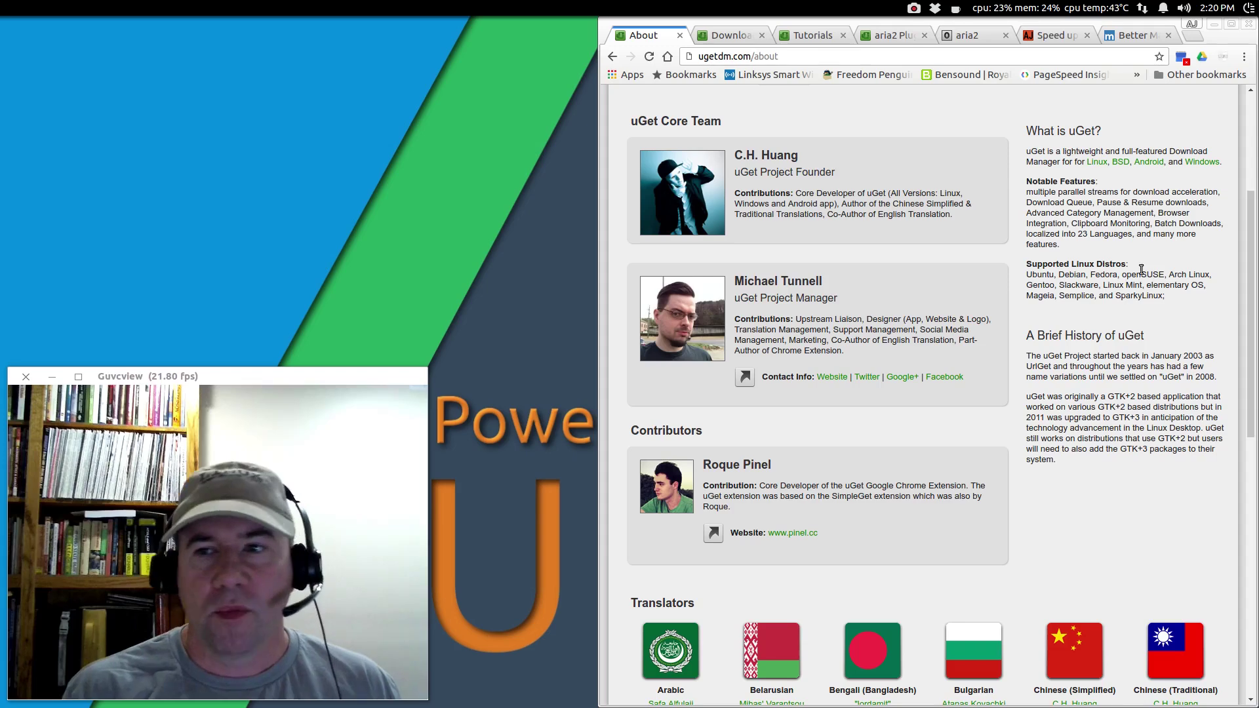
scroll(1015, 293, up, 2)
scroll(1015, 293, up, 1)
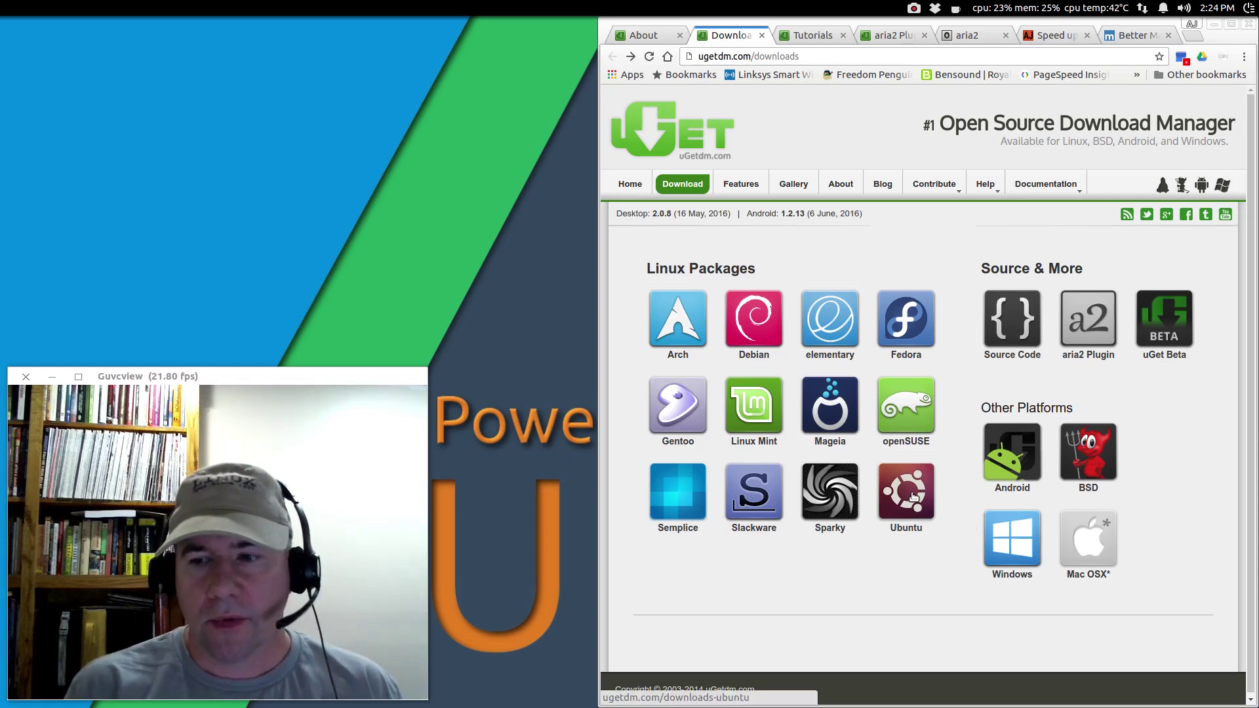
Step: Open the Ubuntu downloads page and review its stable/development PPA commands and .deb packages
click(914, 496)
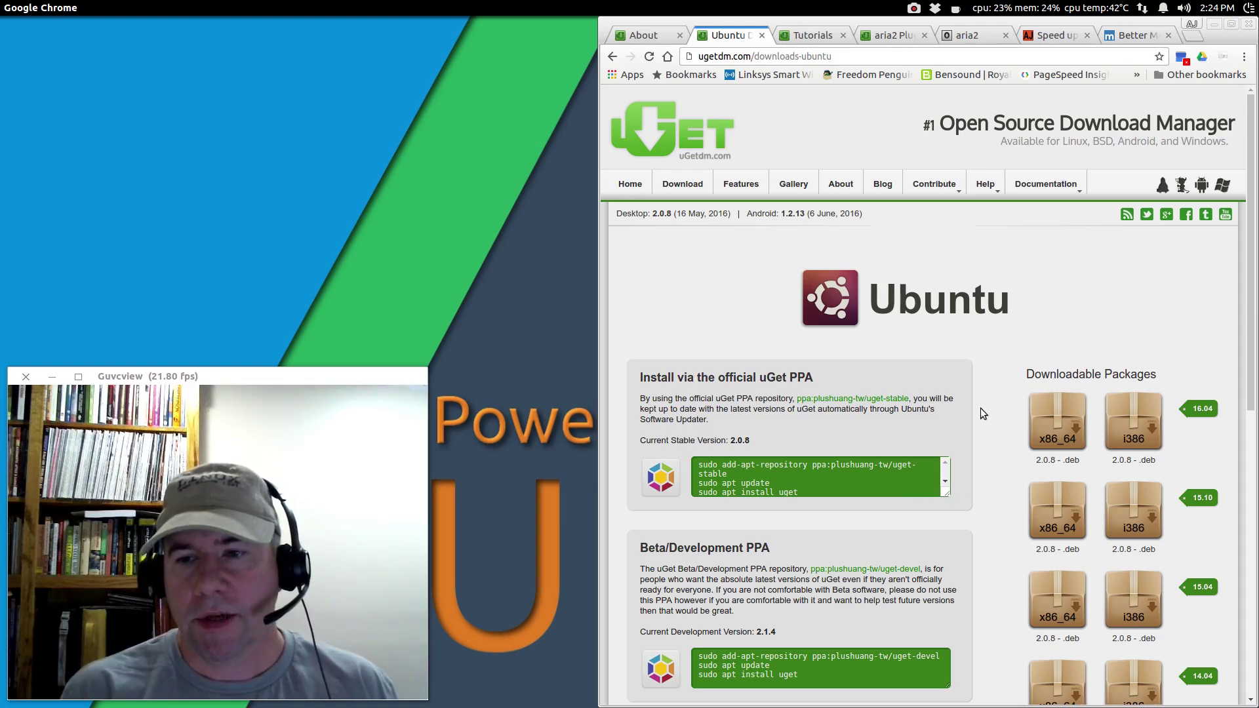
scroll(981, 410, down, 4)
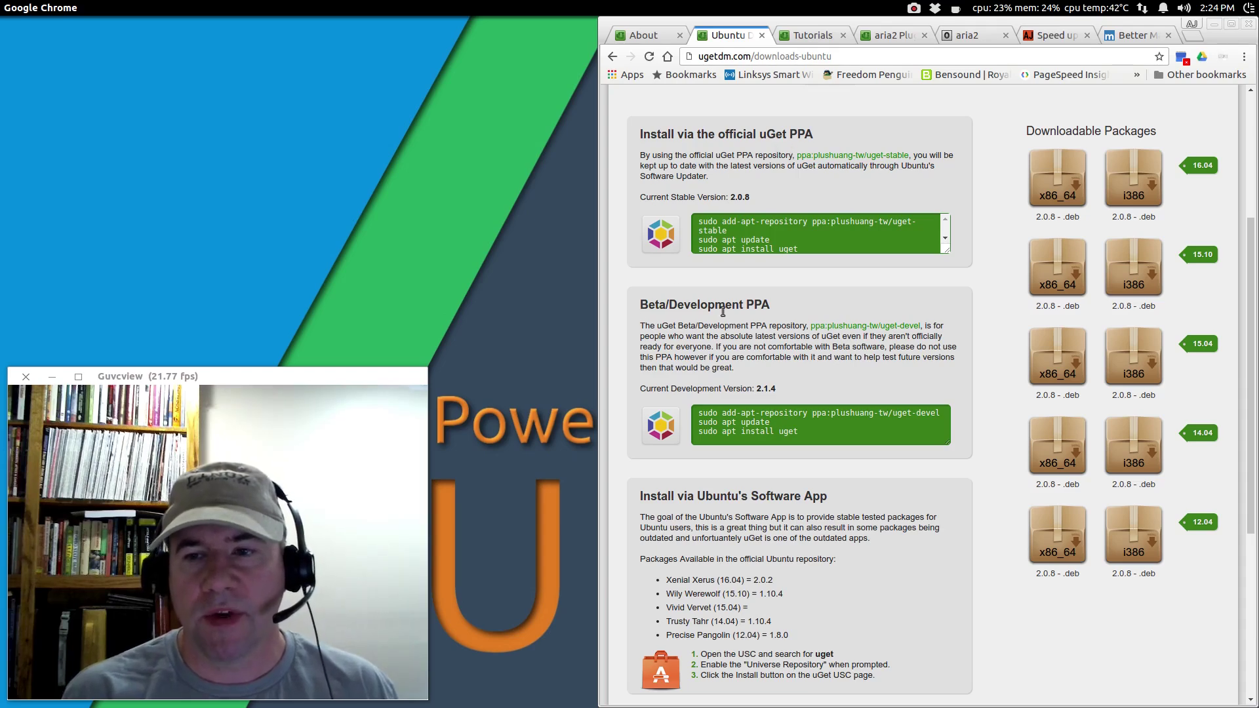
scroll(892, 488, down, 2)
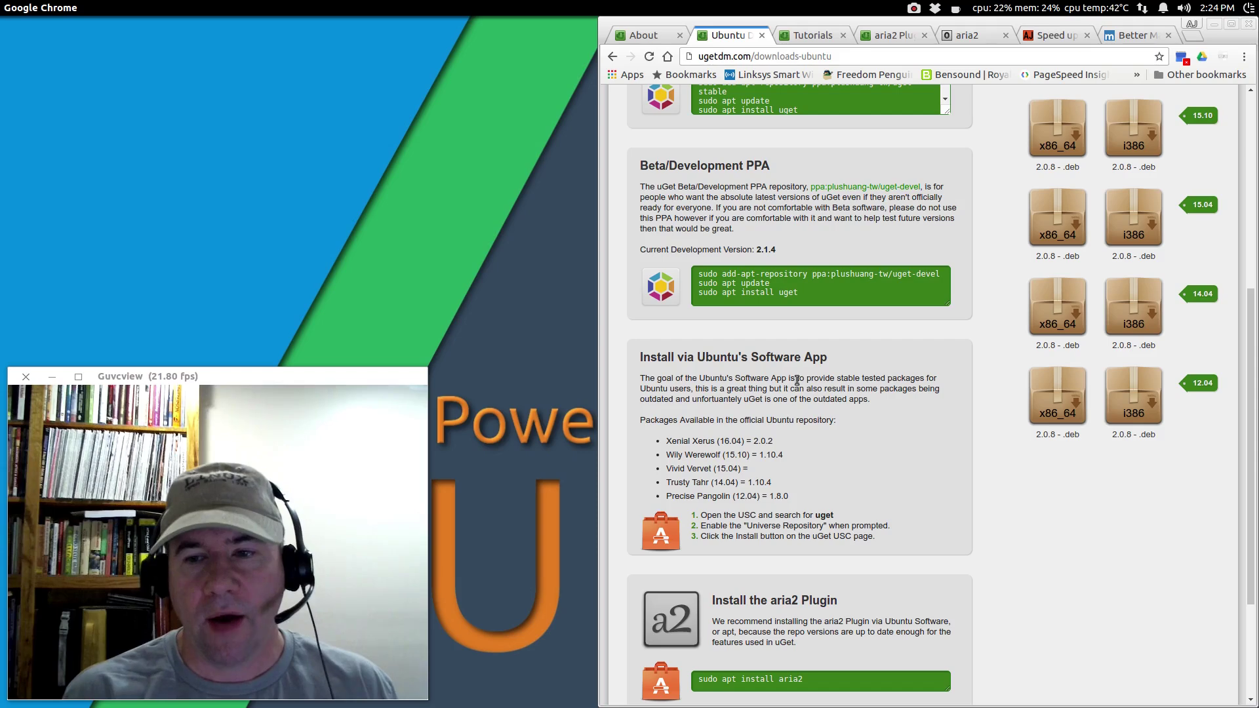
scroll(836, 451, down, 1)
scroll(836, 452, down, 1)
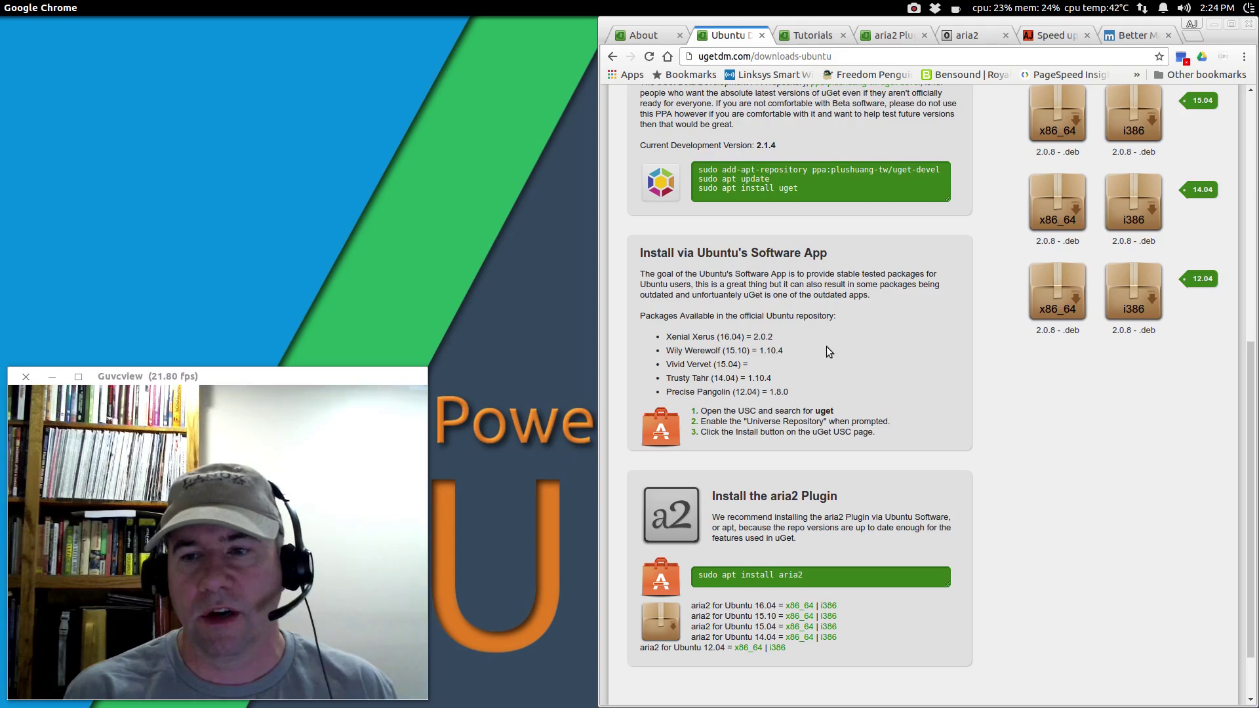
scroll(826, 346, down, 1)
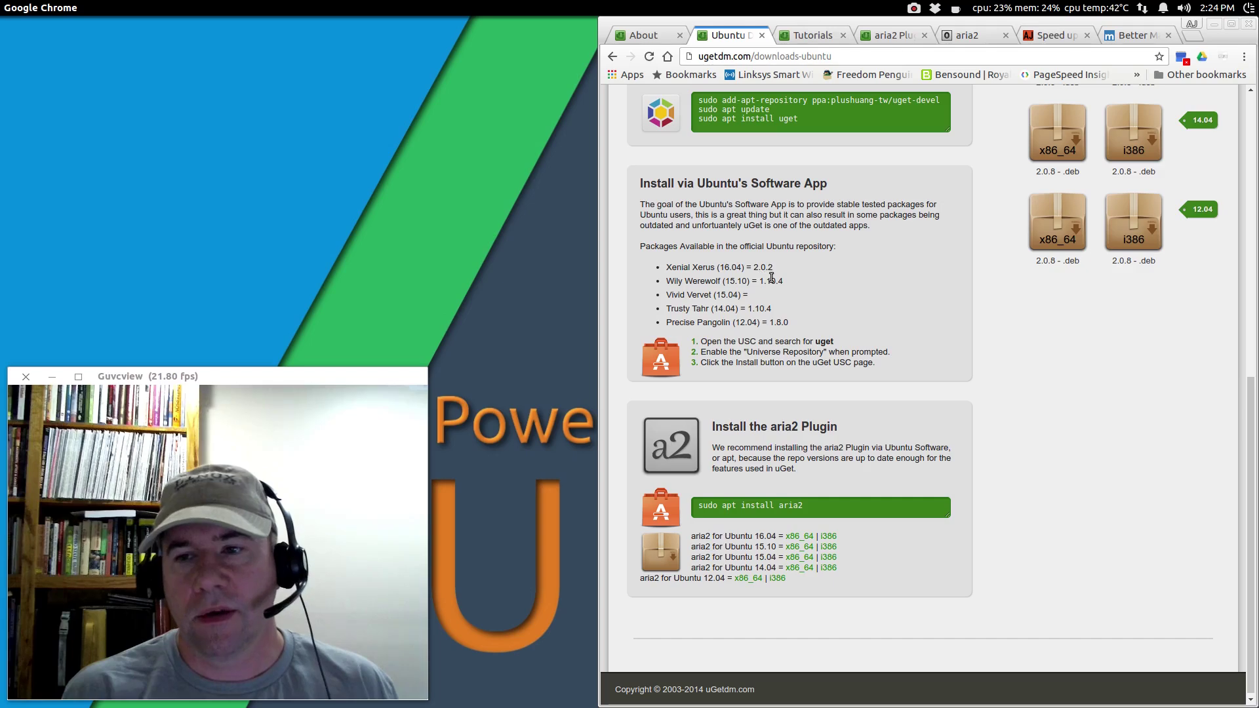
scroll(771, 278, up, 8)
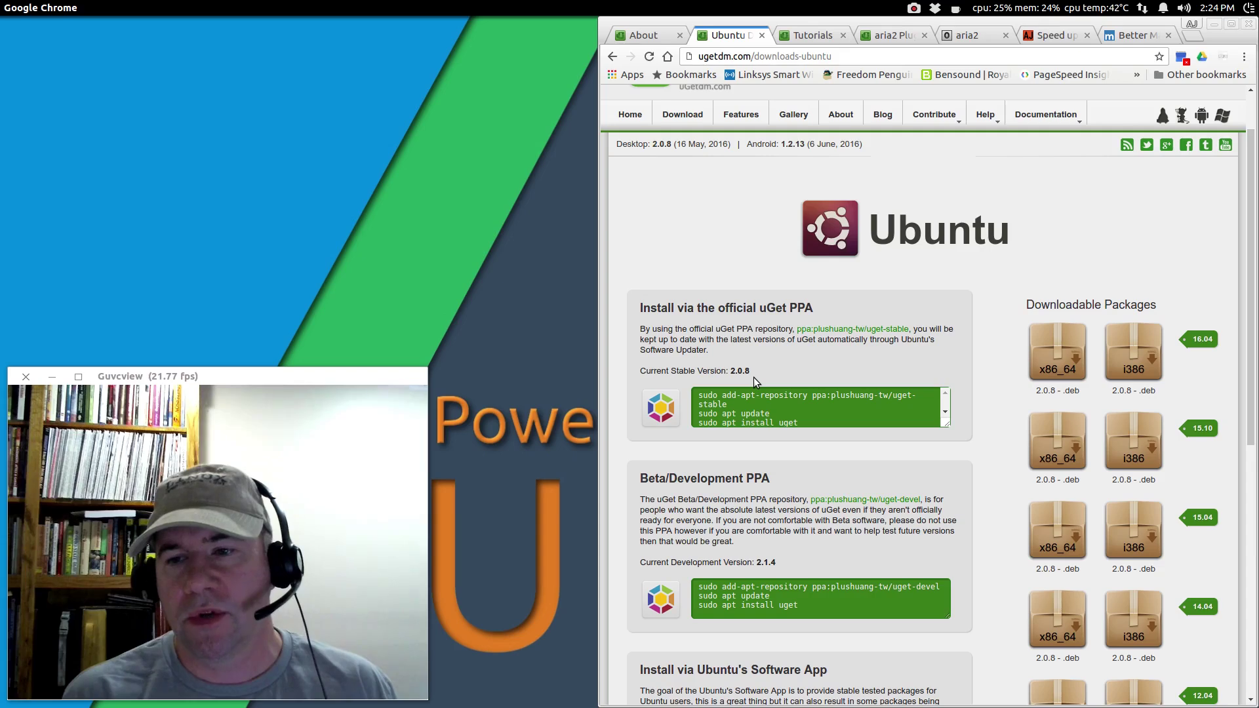
scroll(840, 434, down, 3)
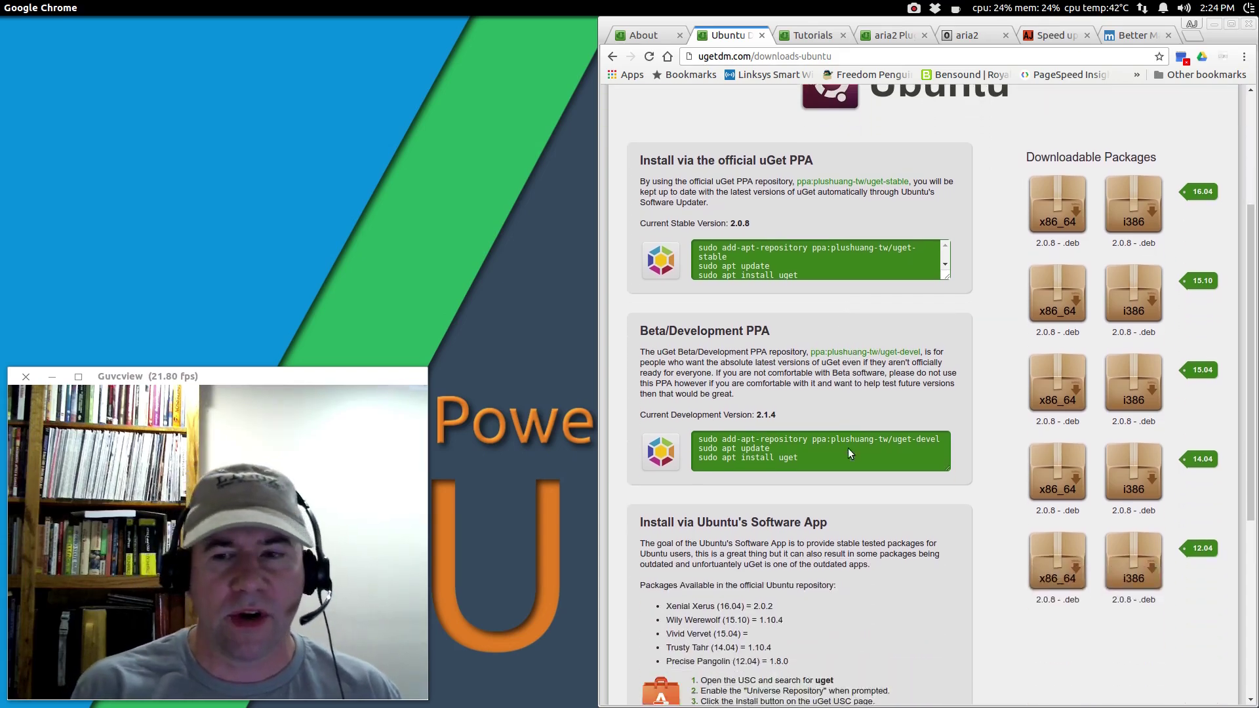
scroll(853, 453, down, 5)
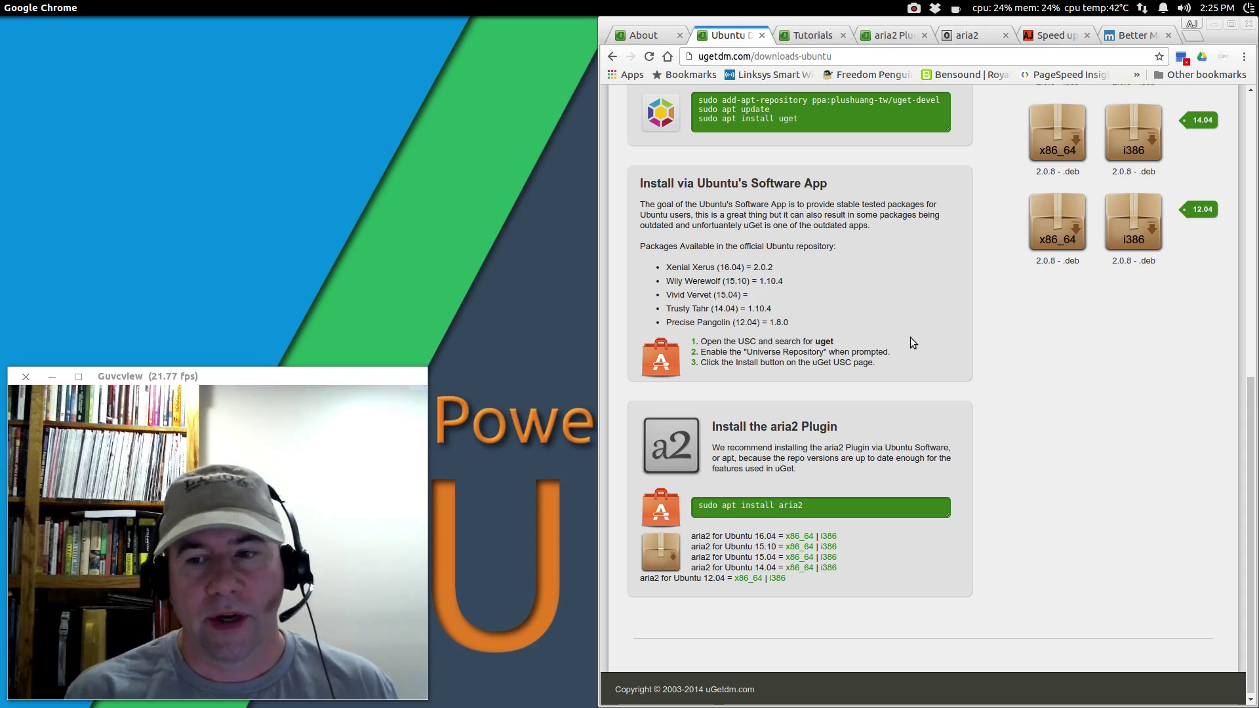
scroll(923, 334, up, 5)
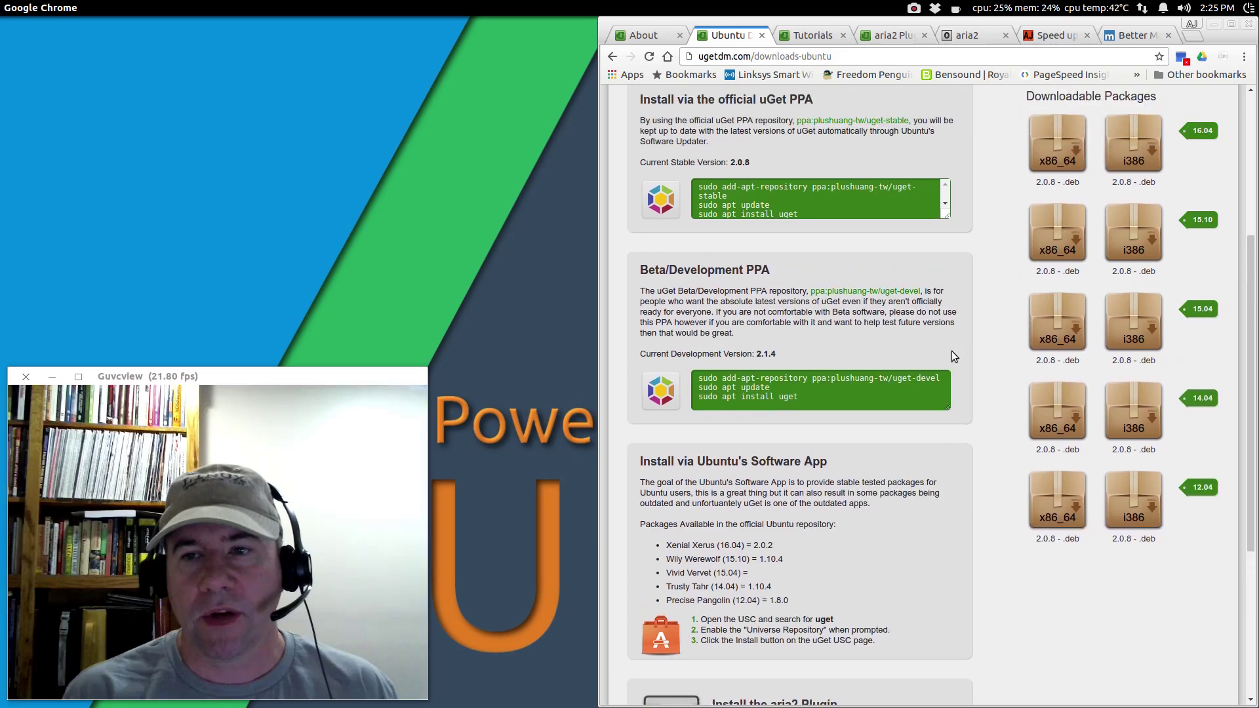
scroll(891, 346, up, 2)
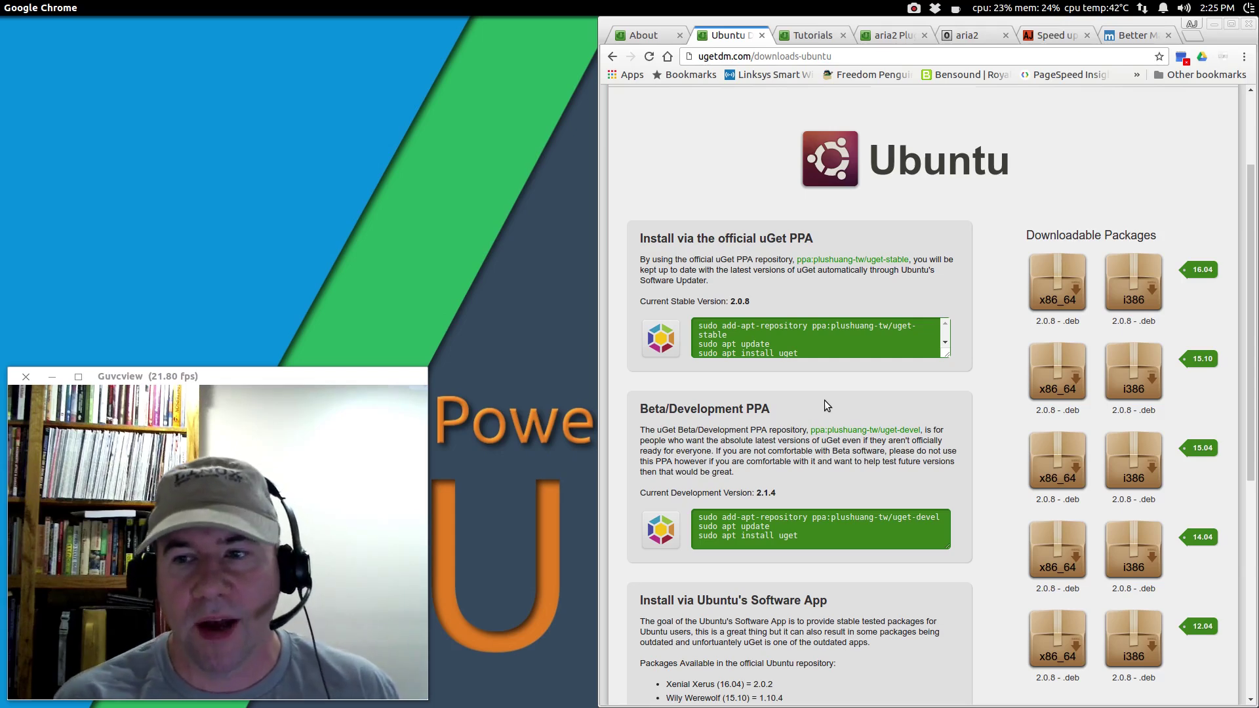
scroll(868, 393, up, 3)
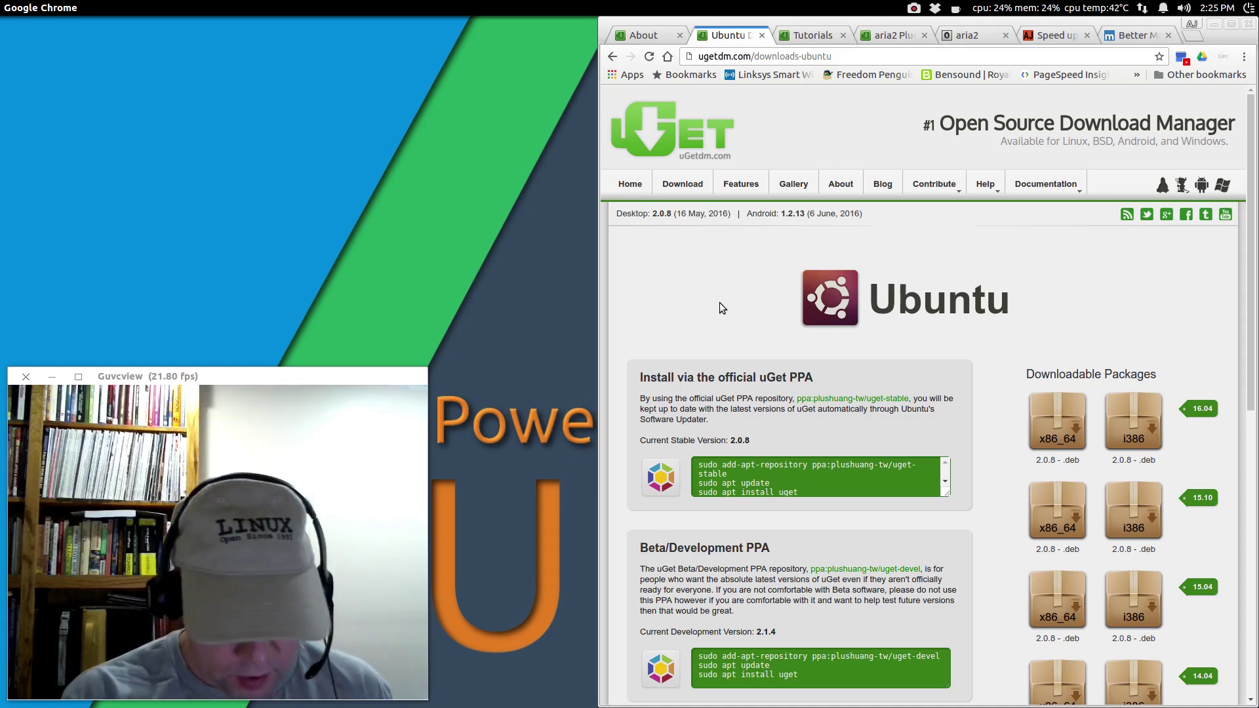
Step: Bring down Guake and copy the add-apt-repository ppa:plushuang-tw/uget-stable command from the page
key(F12)
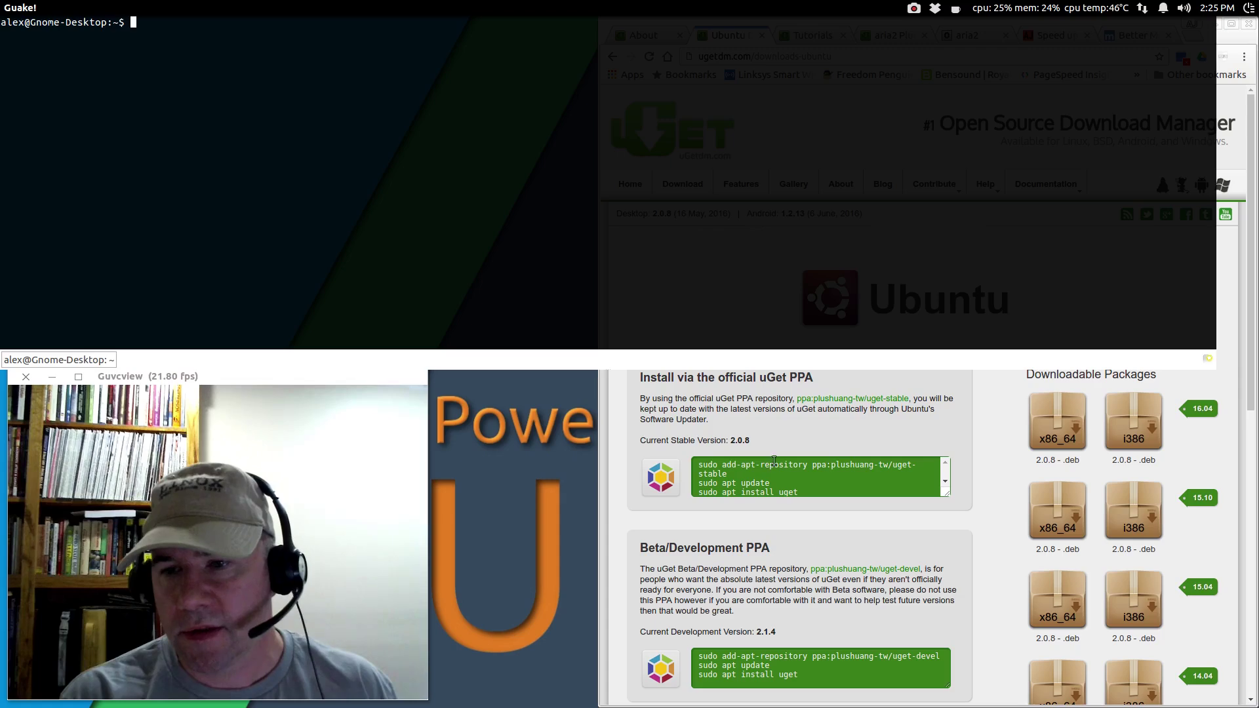
drag(697, 465, 705, 467)
right_click(718, 470)
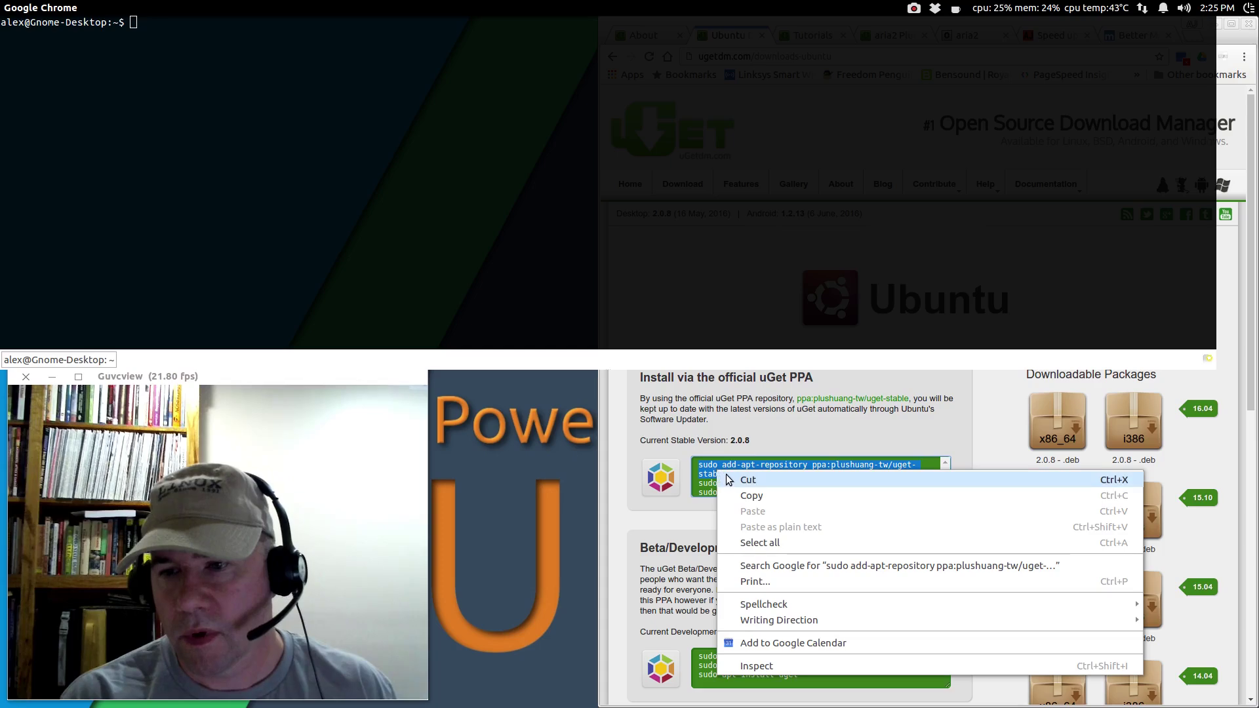
click(750, 494)
Step: Paste and run the command in Guake, entering the sudo password and confirming the PPA
click(303, 20)
right_click(303, 20)
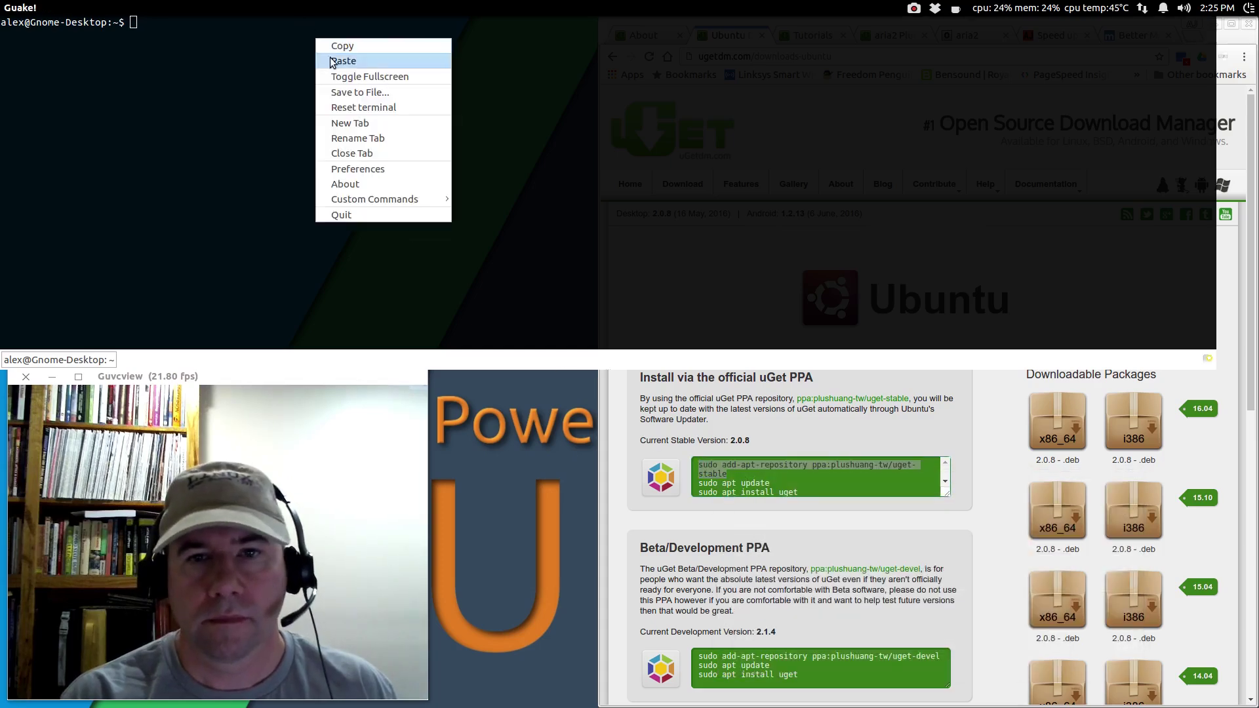
click(357, 65)
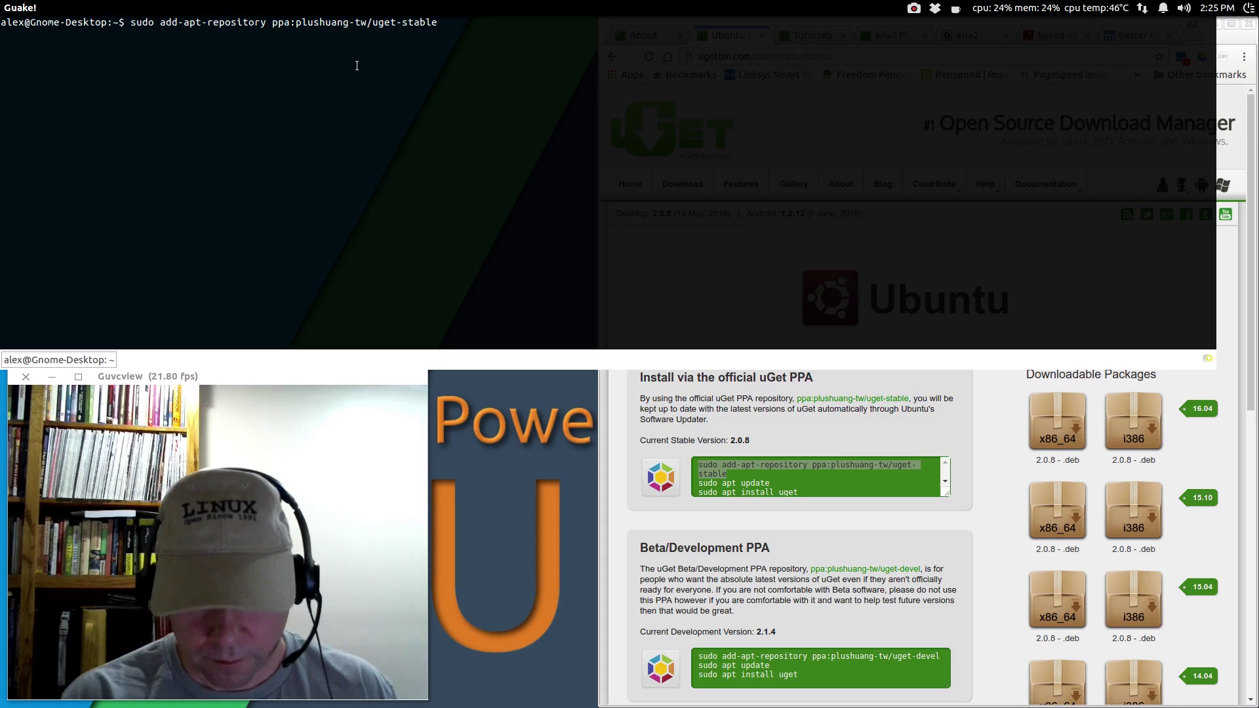
key(Return)
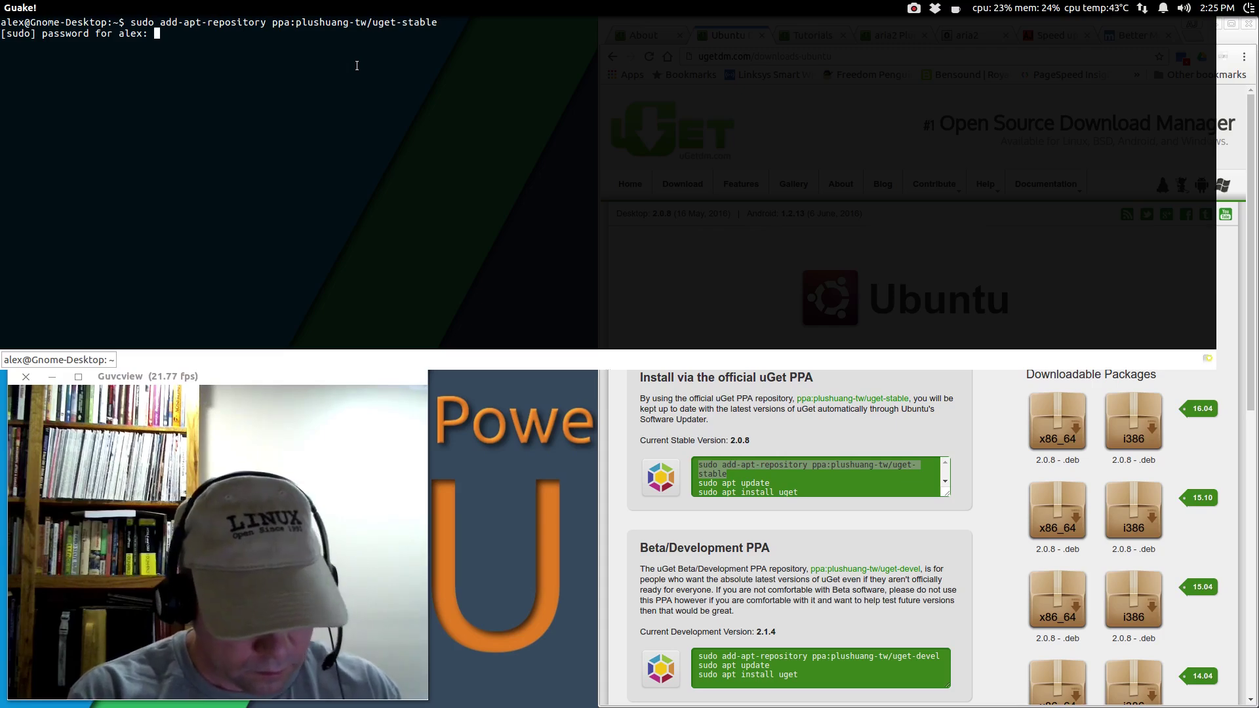
key(Return)
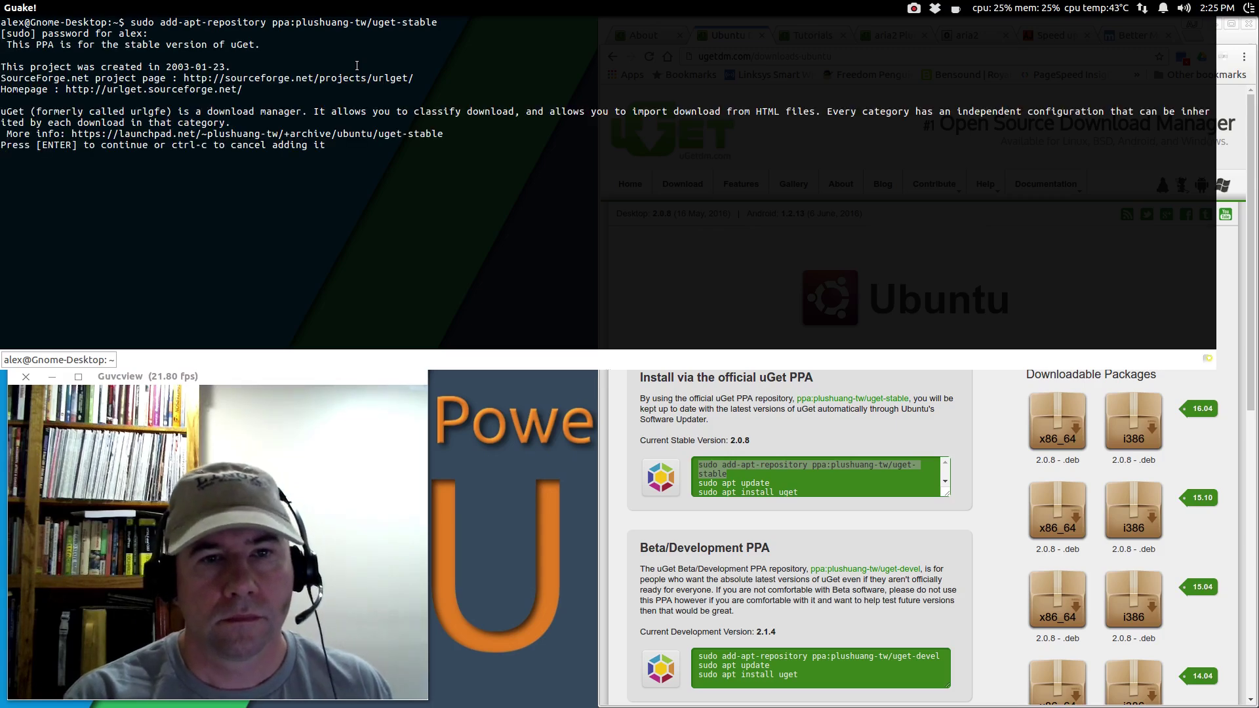
key(Return)
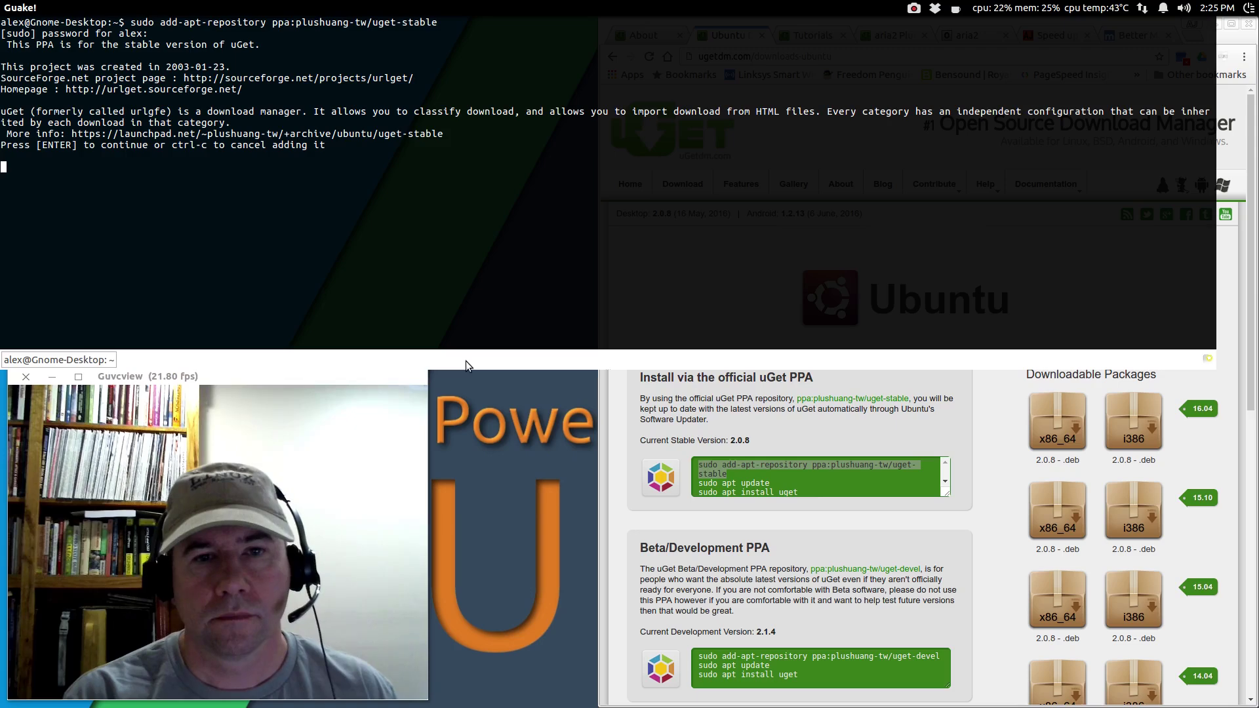
click(776, 482)
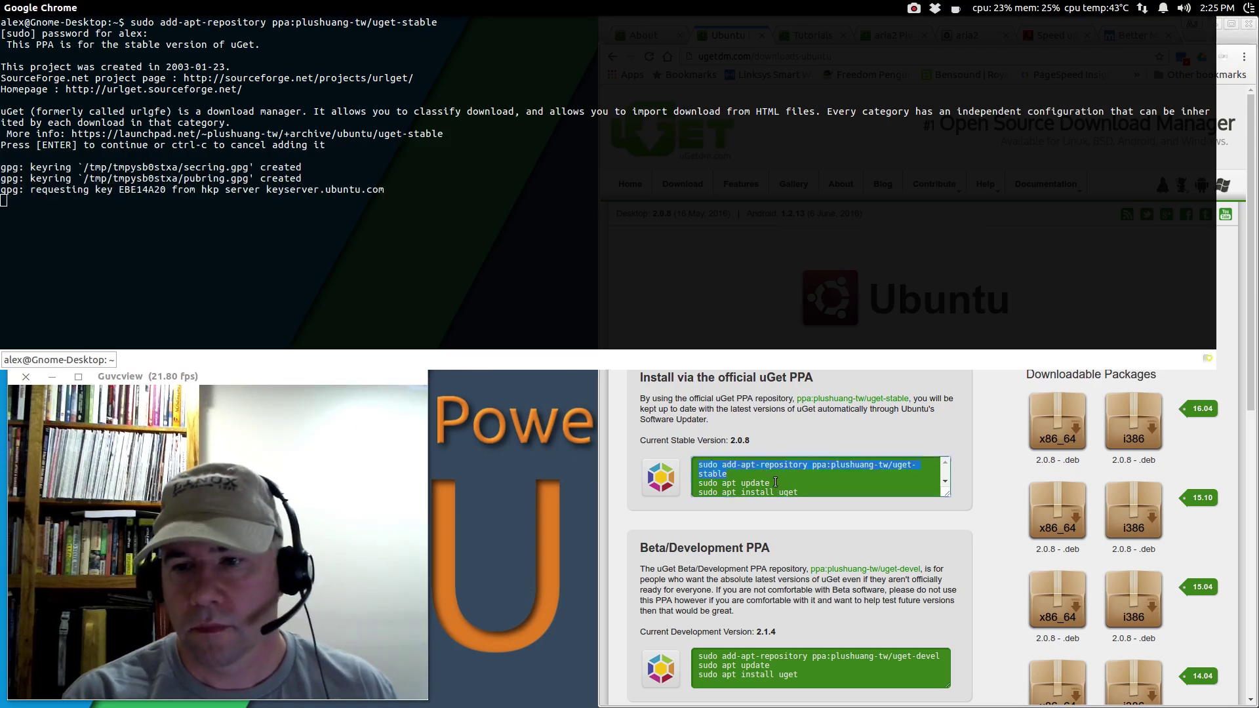
Step: Copy 'sudo apt update' from the page and run it in Guake
right_click(708, 486)
click(748, 506)
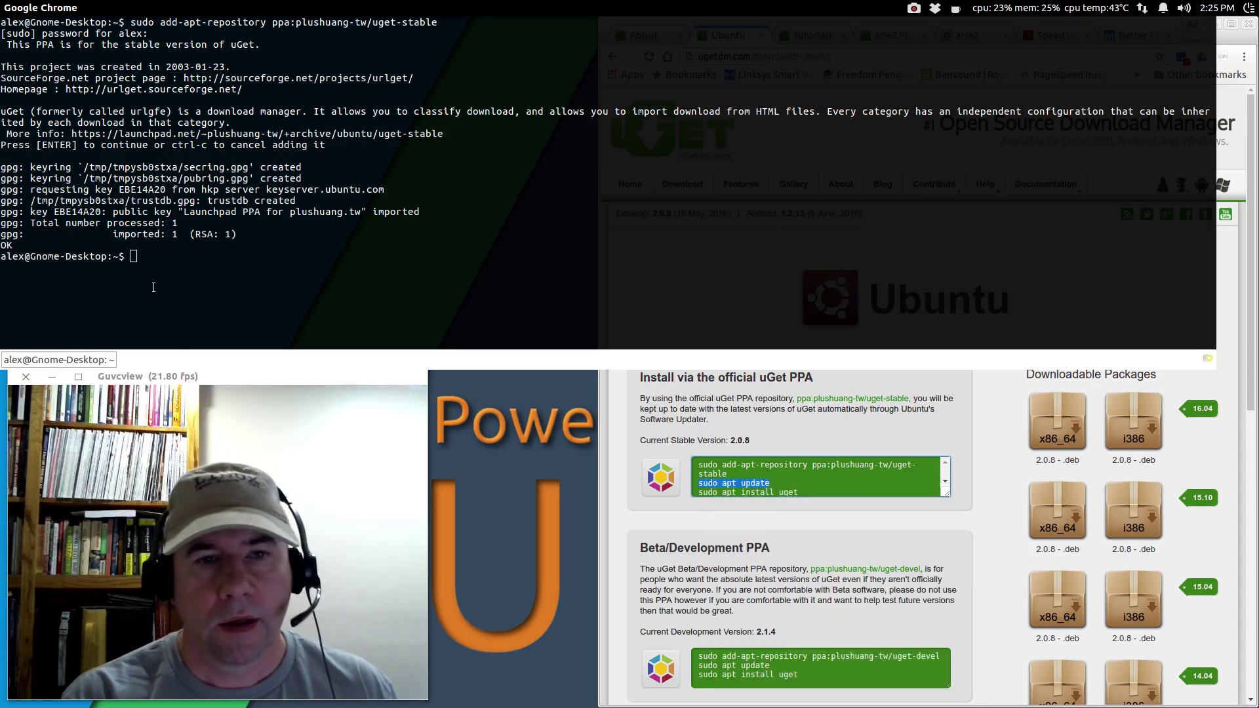
right_click(189, 269)
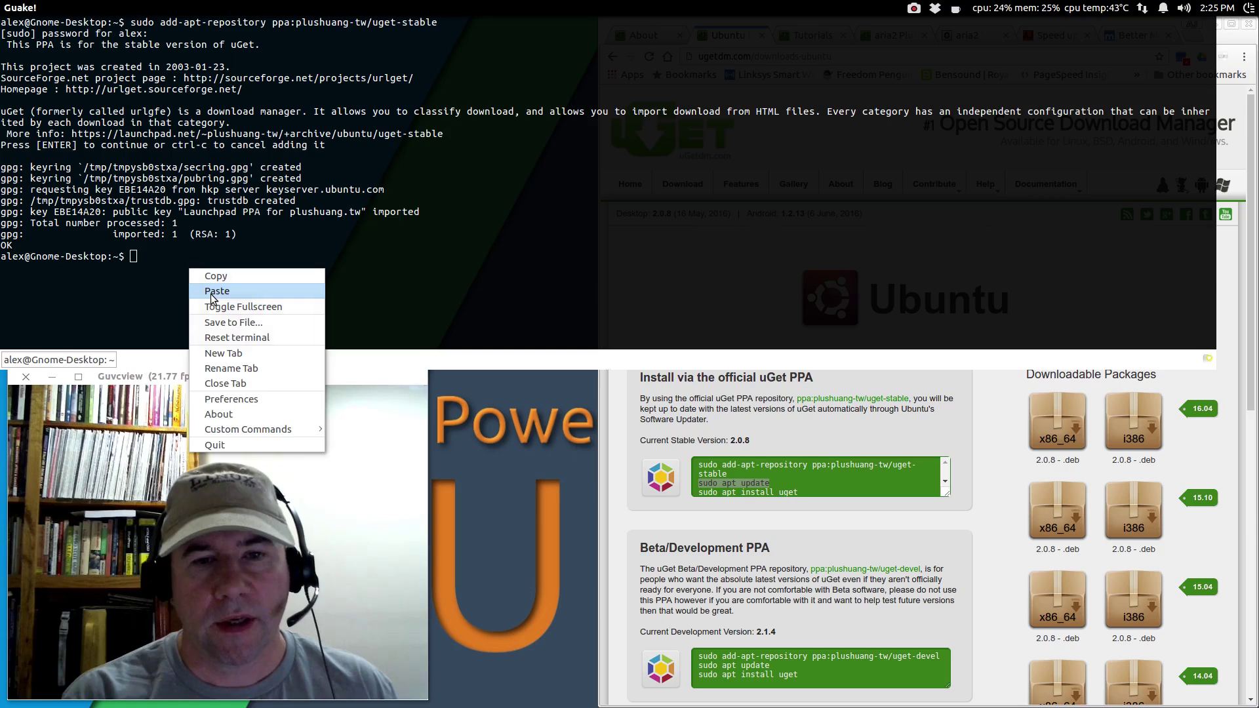
click(209, 286)
key(Return)
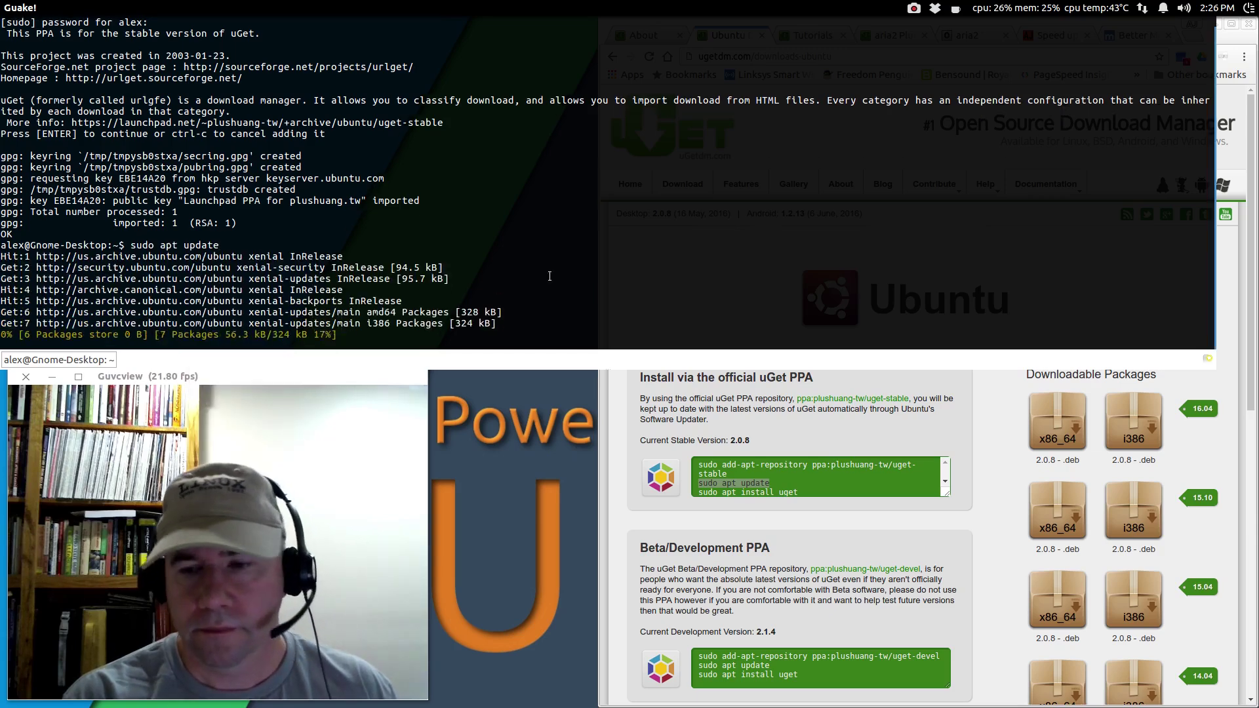
click(806, 492)
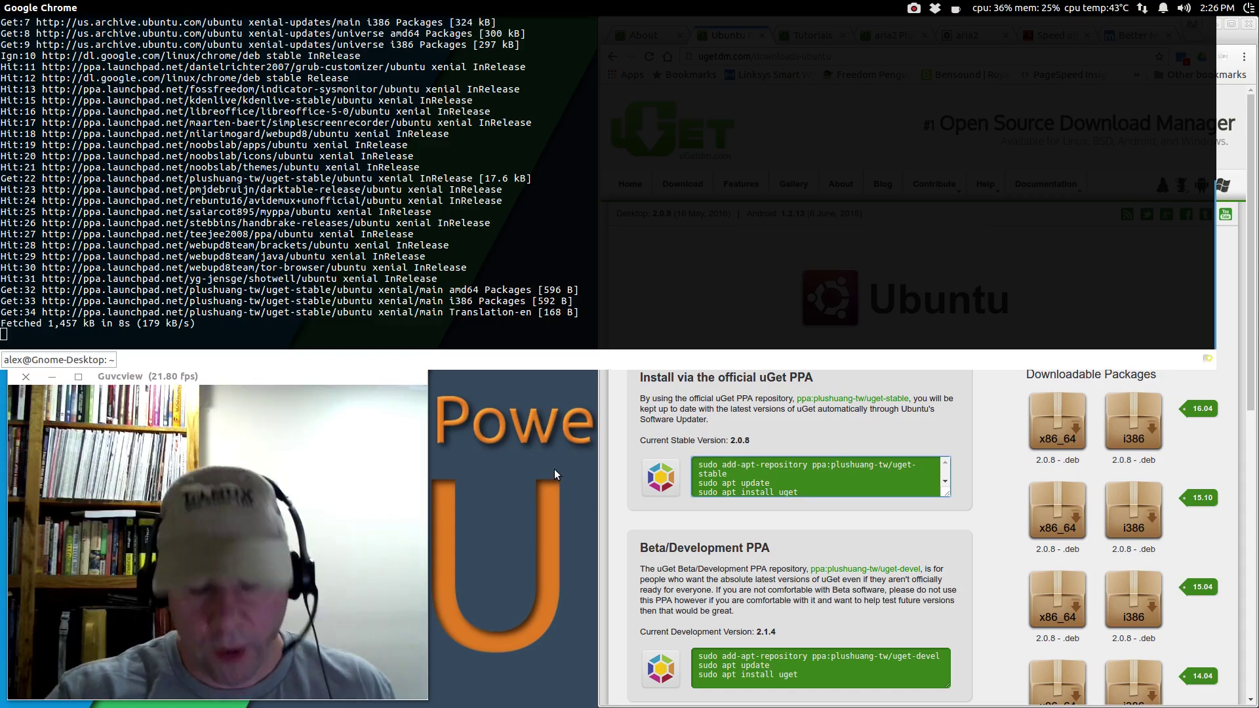
key(F12)
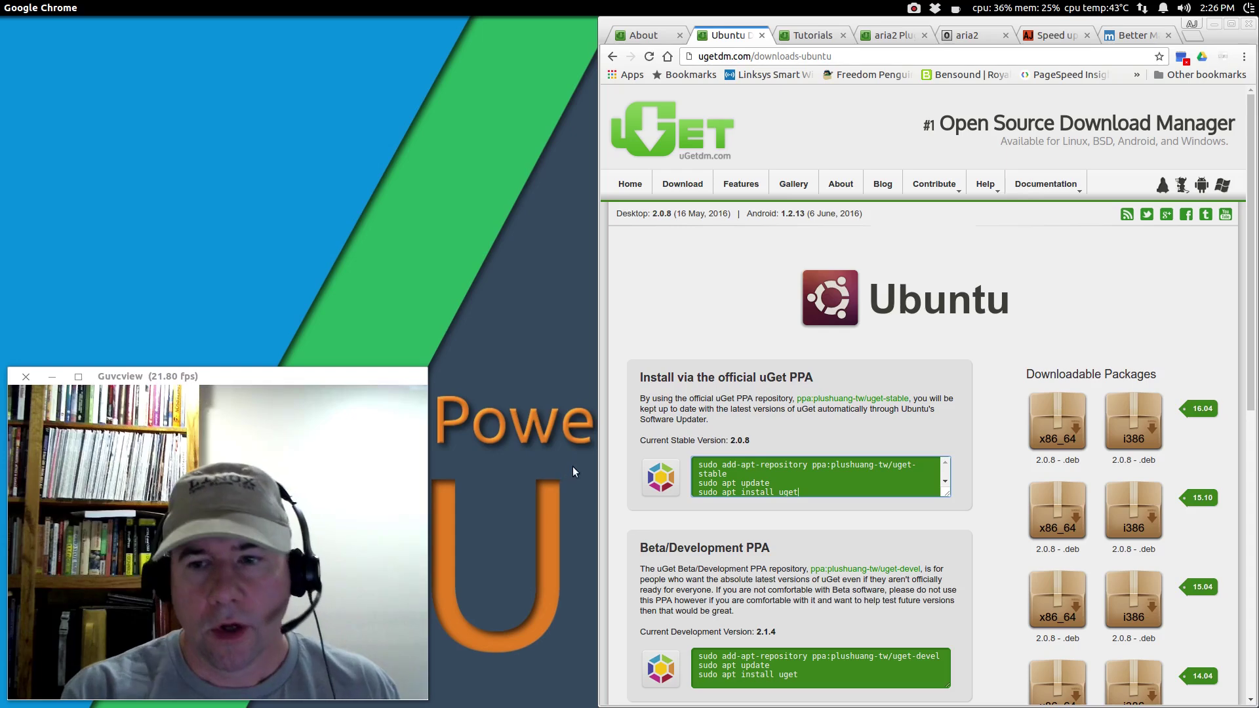
scroll(957, 450, down, 3)
scroll(971, 451, down, 9)
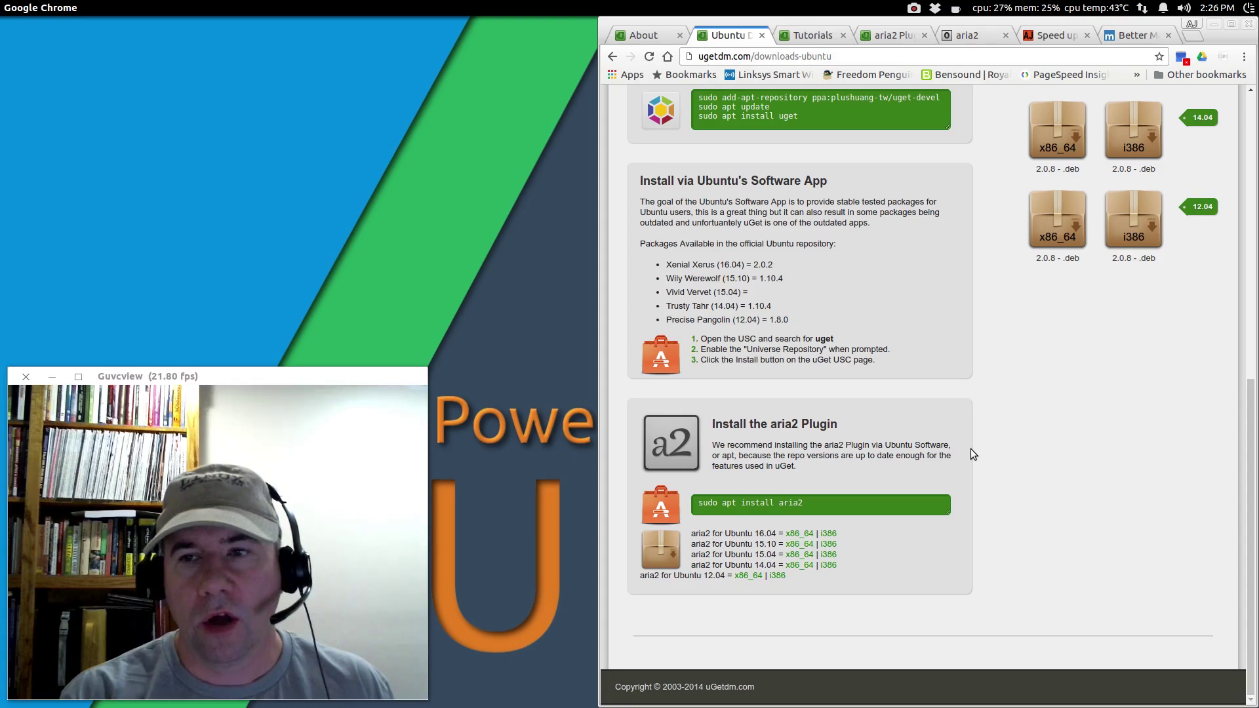
scroll(971, 448, up, 10)
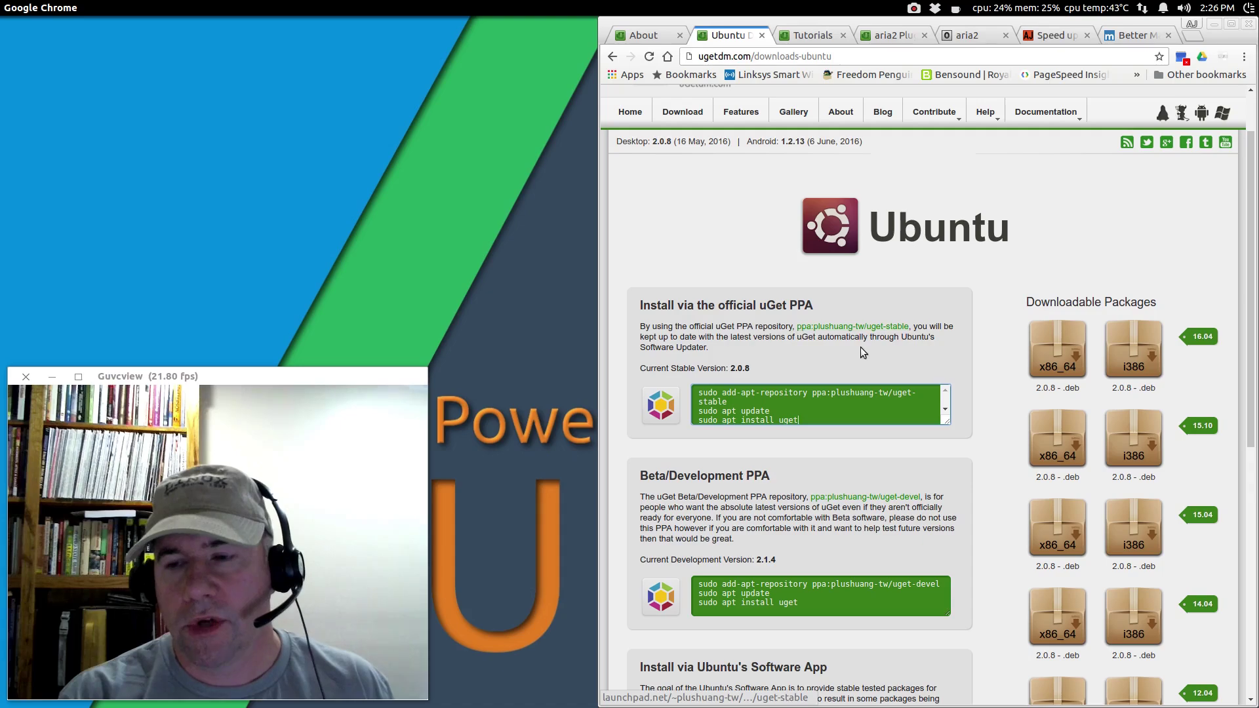
scroll(1009, 483, down, 10)
scroll(995, 487, down, 1)
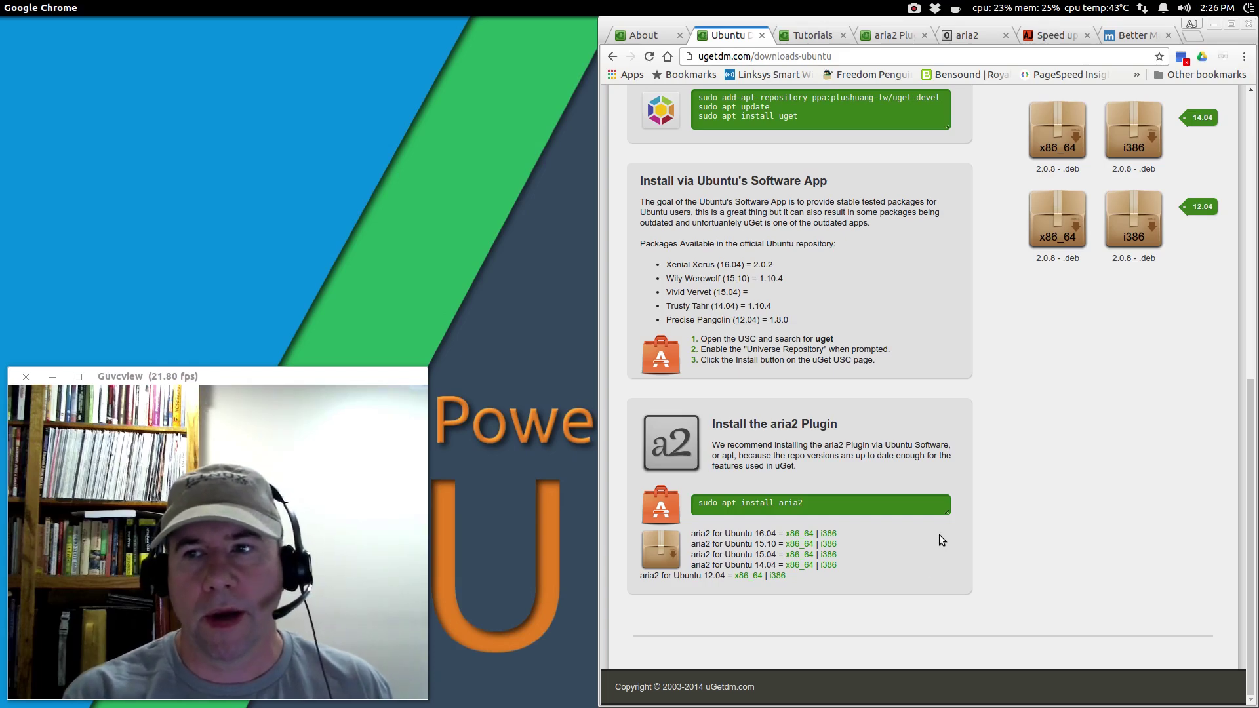
click(1055, 34)
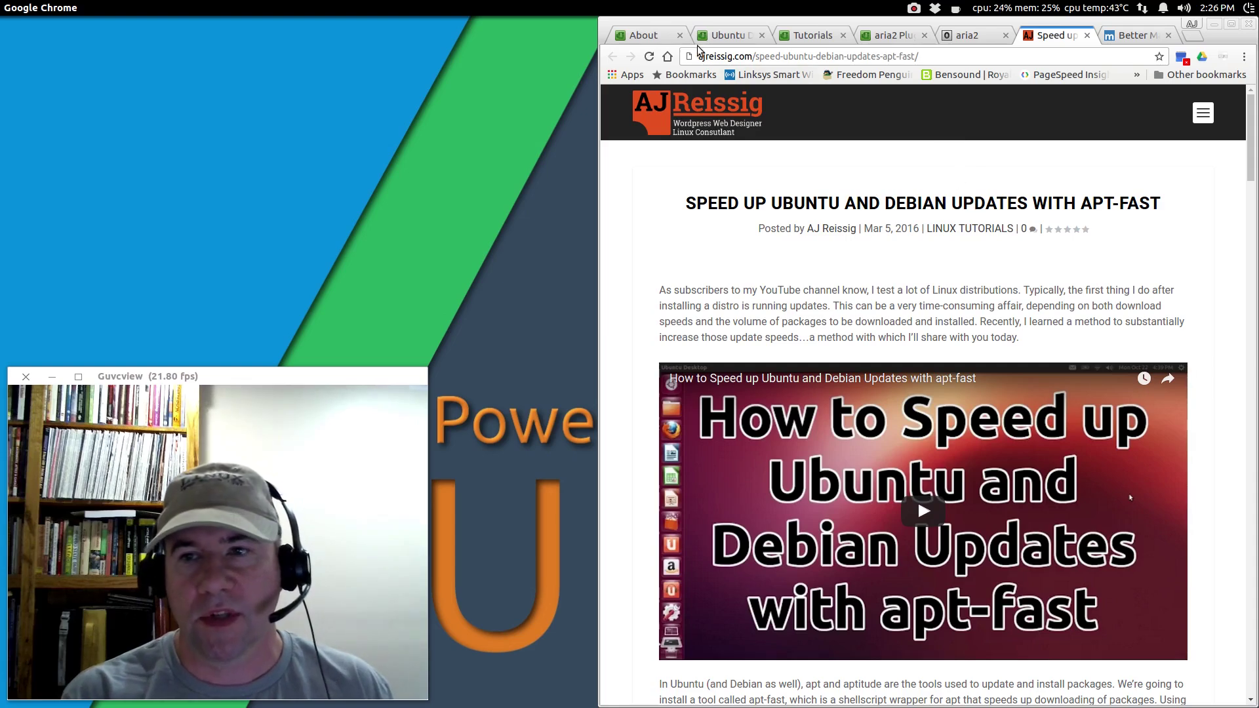
click(721, 43)
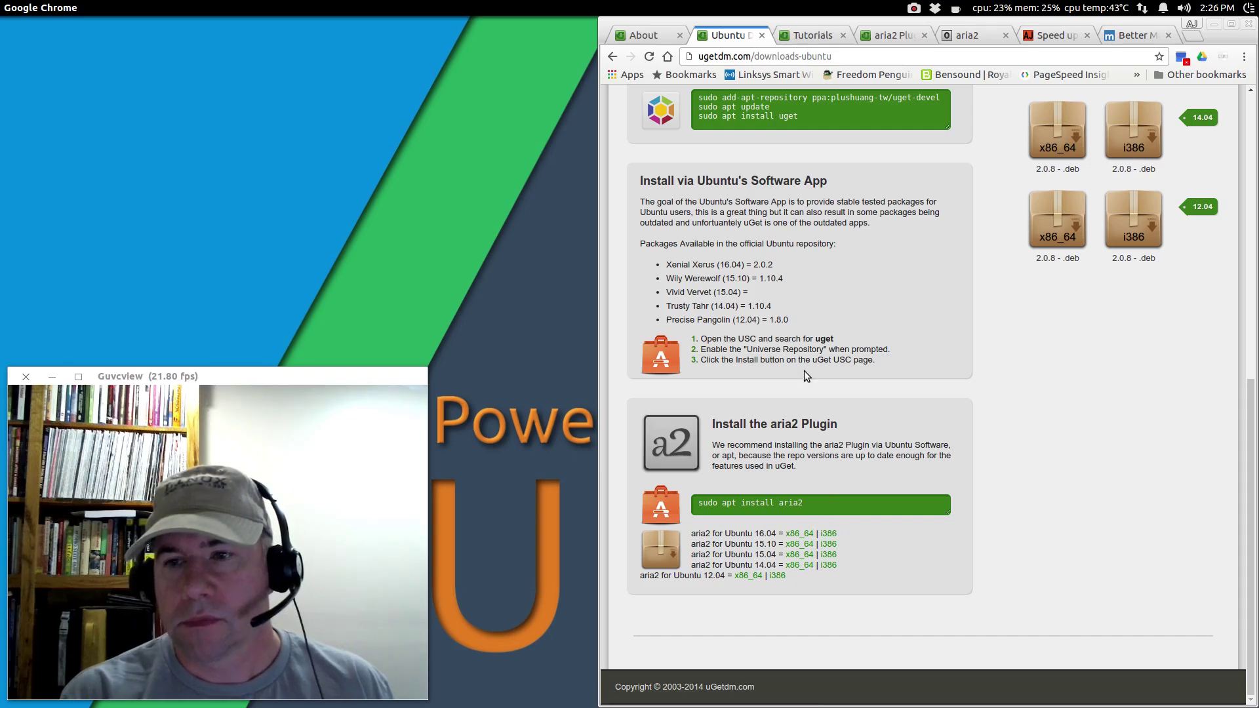
scroll(819, 376, up, 4)
Step: Run 'sudo apt install uget aria2' in Guake, confirm with y, then hide the terminal
drag(826, 256, 791, 253)
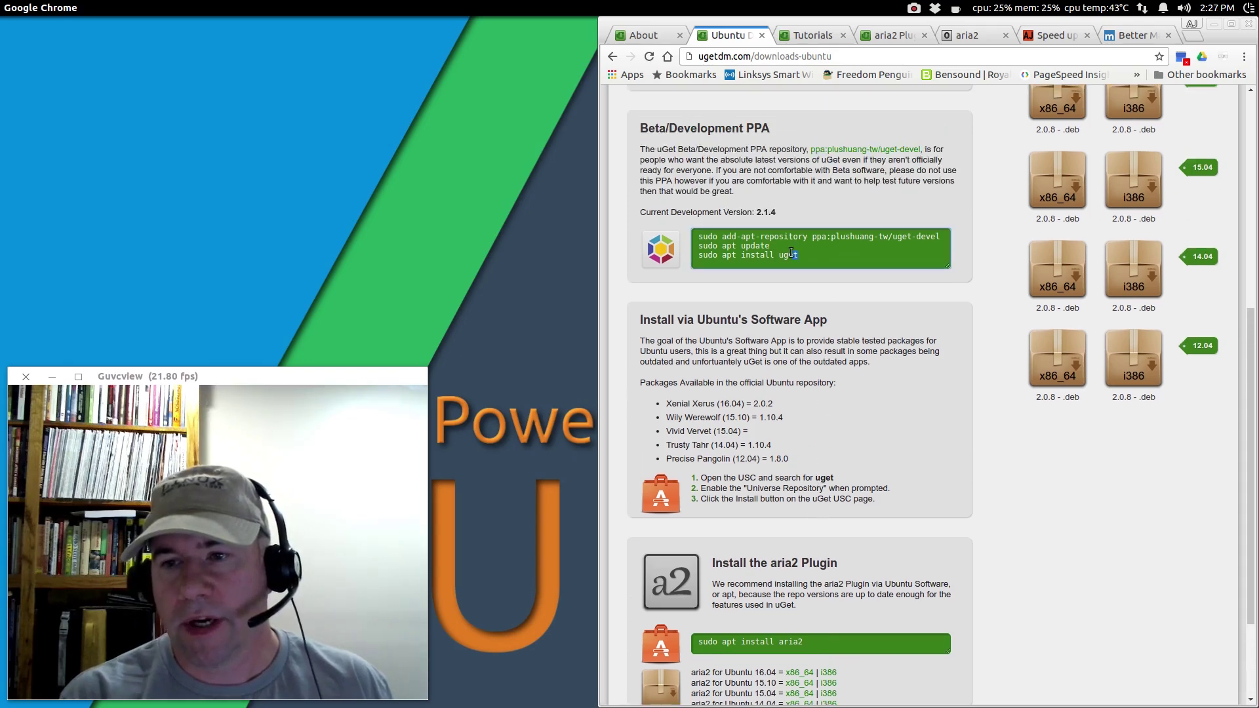
right_click(706, 256)
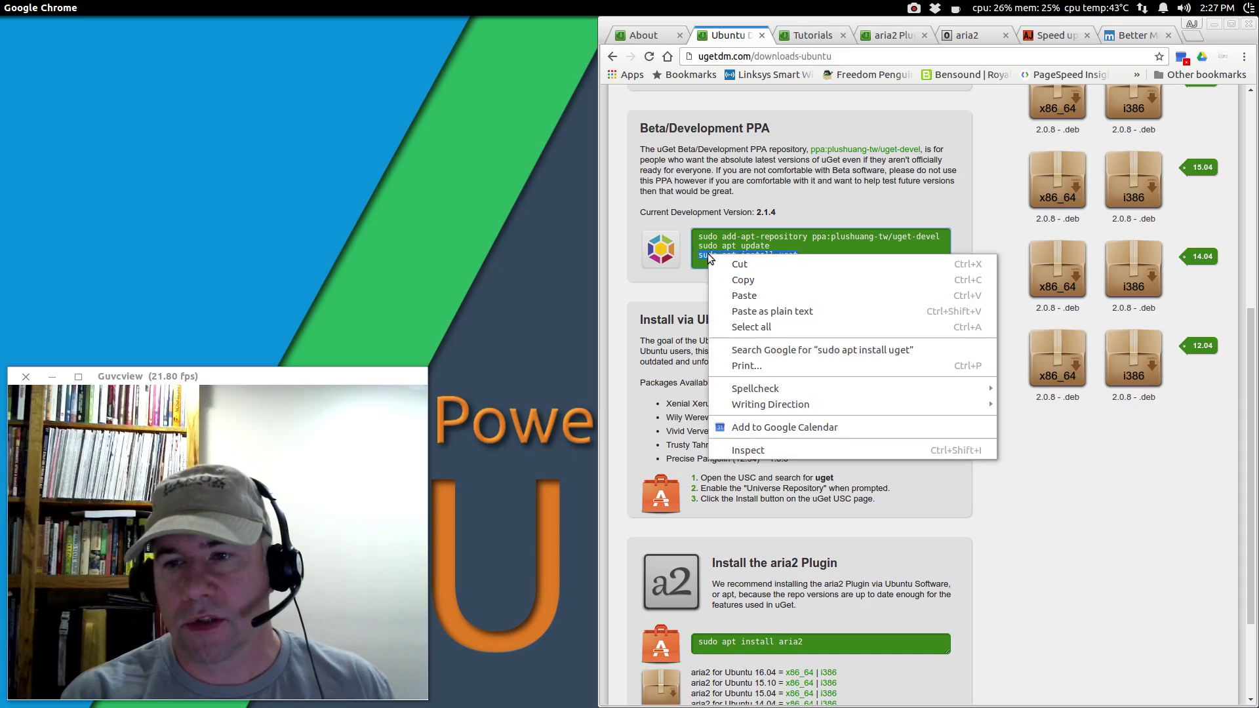
click(712, 278)
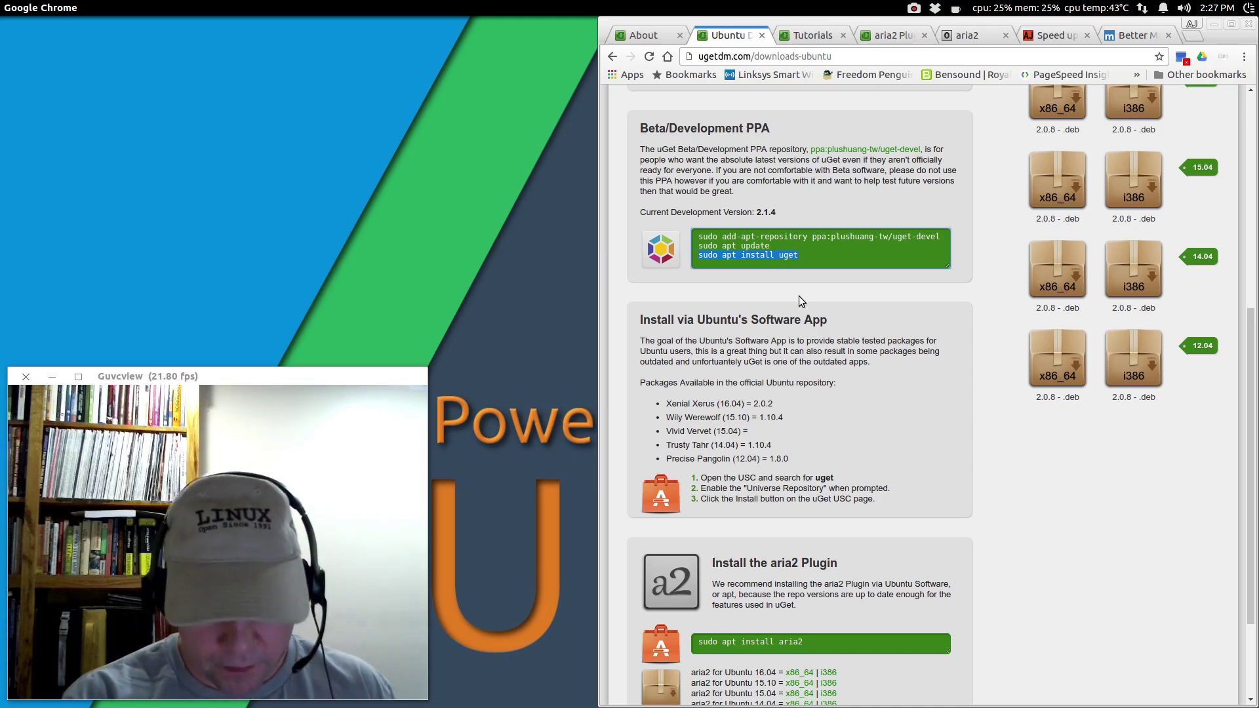
key(F12)
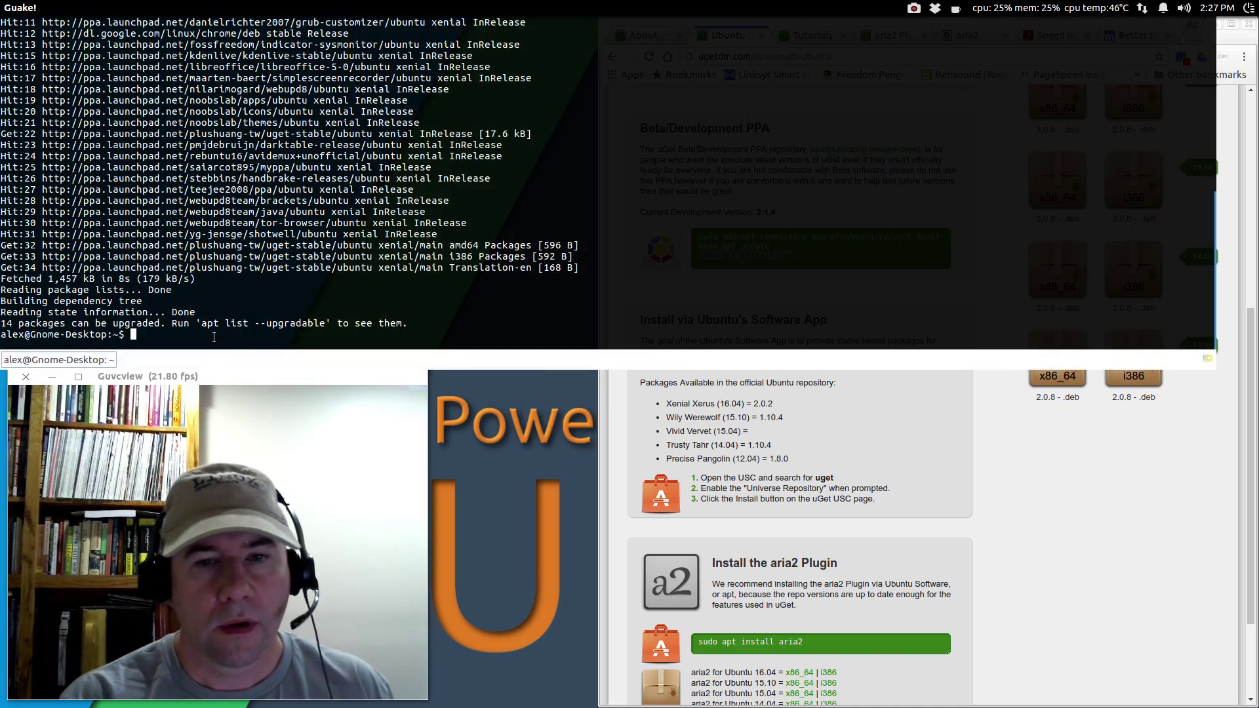
right_click(214, 337)
click(235, 355)
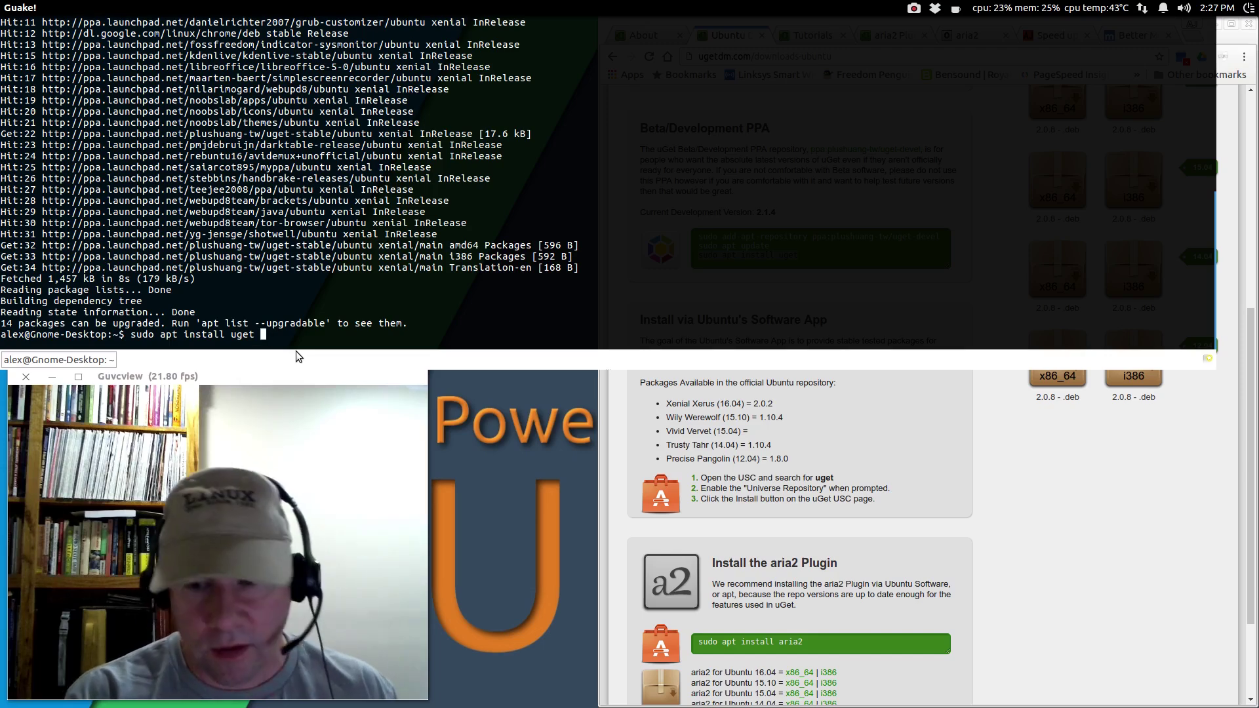
text(aria)
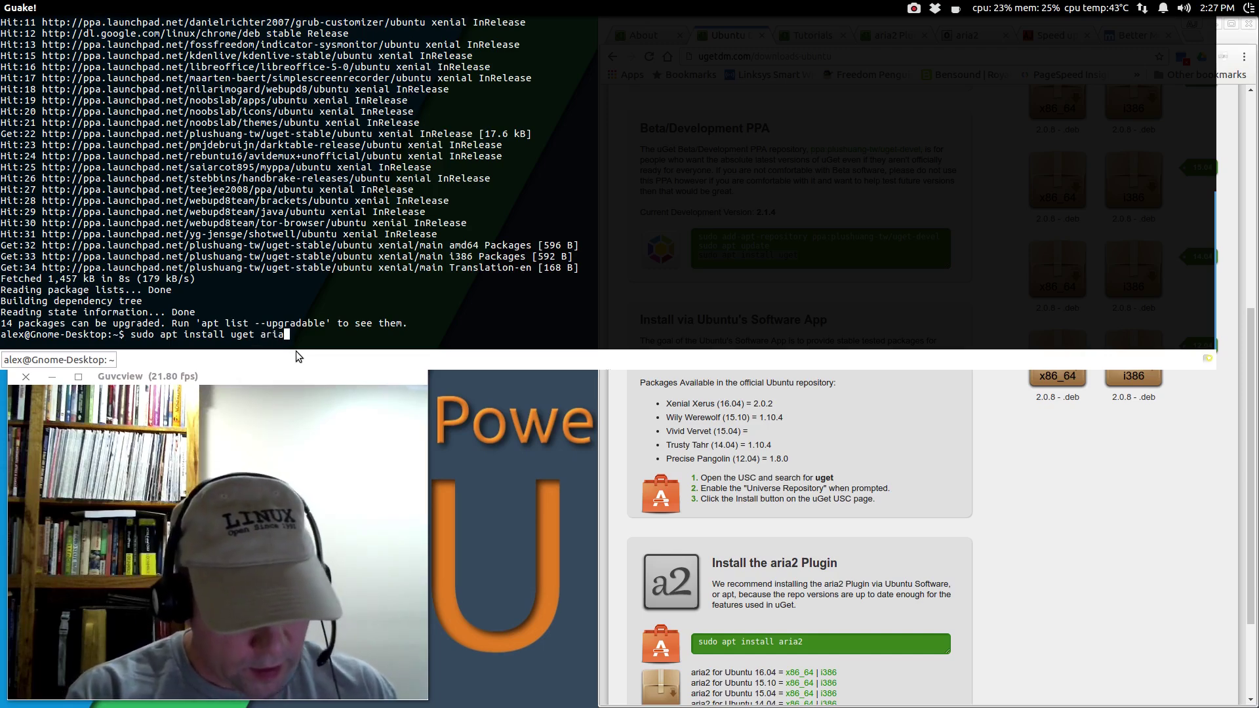
text(2)
key(Return)
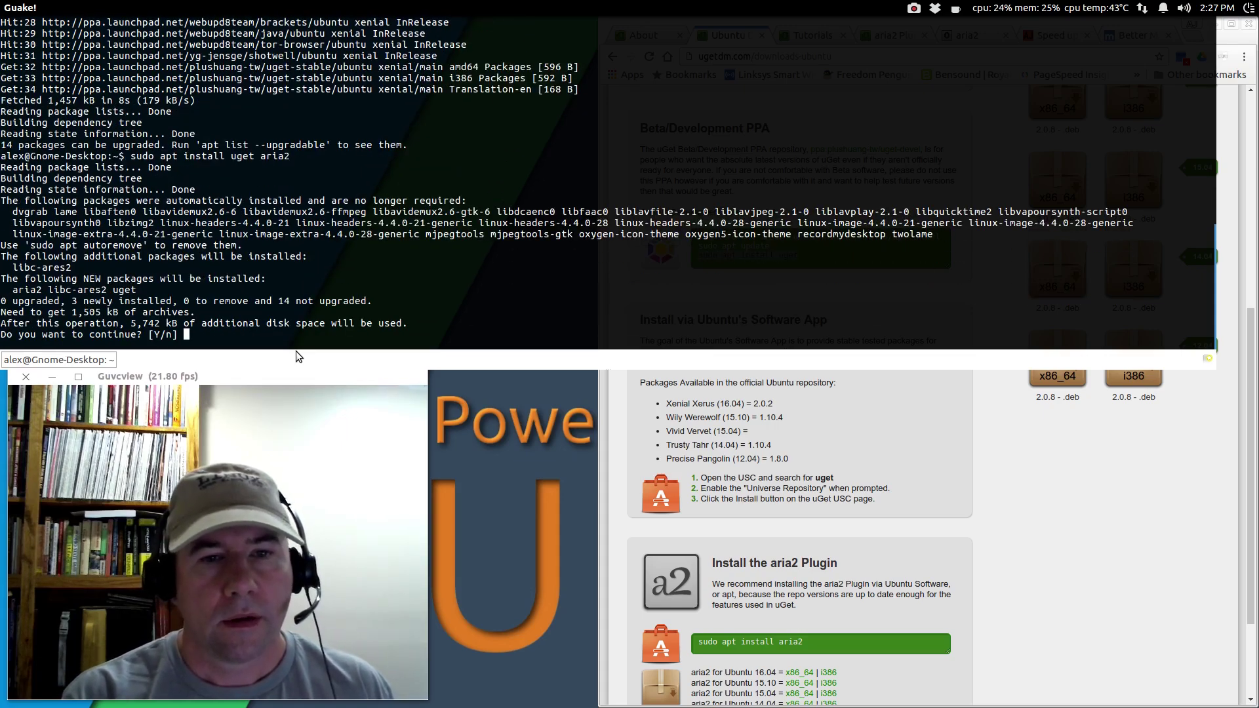
text(y)
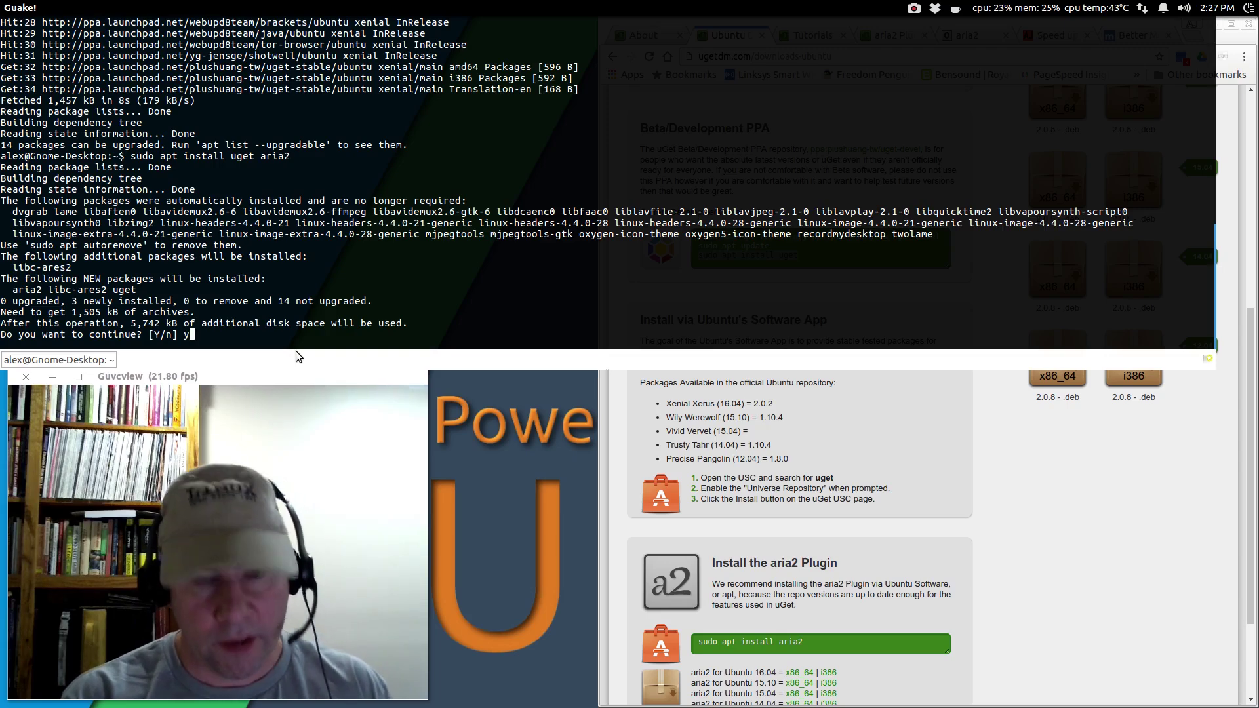
key(Return)
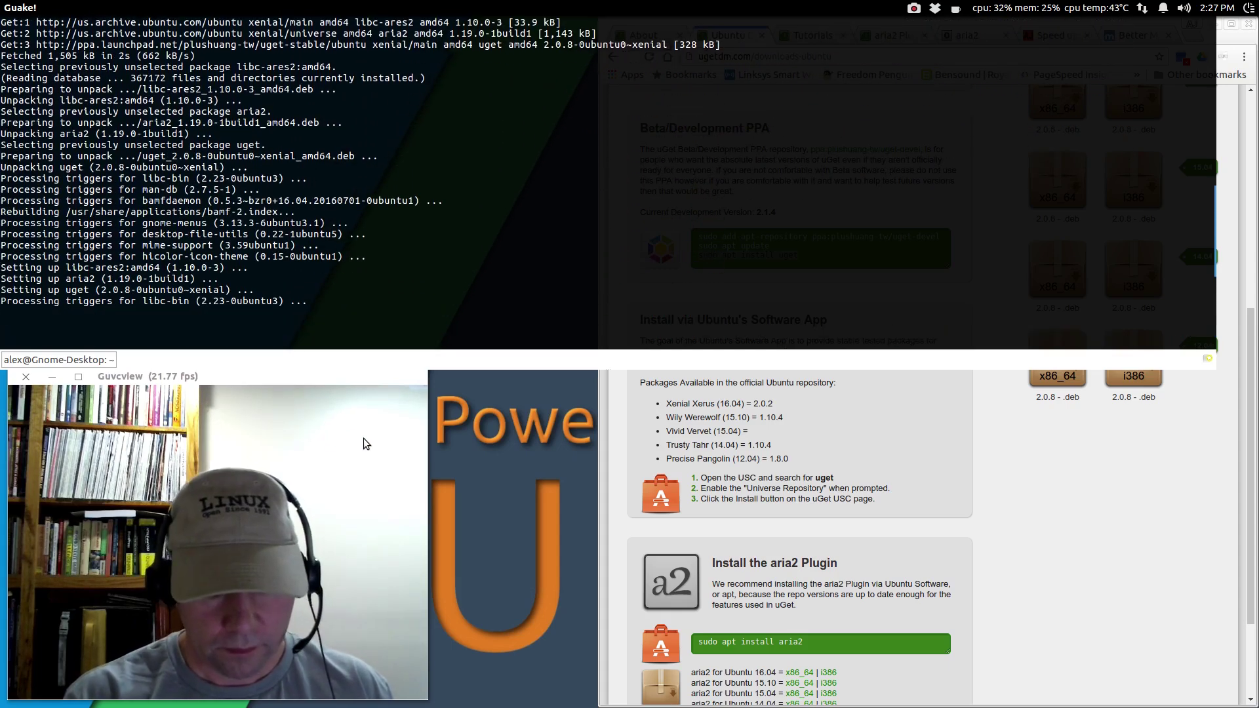
key(F12)
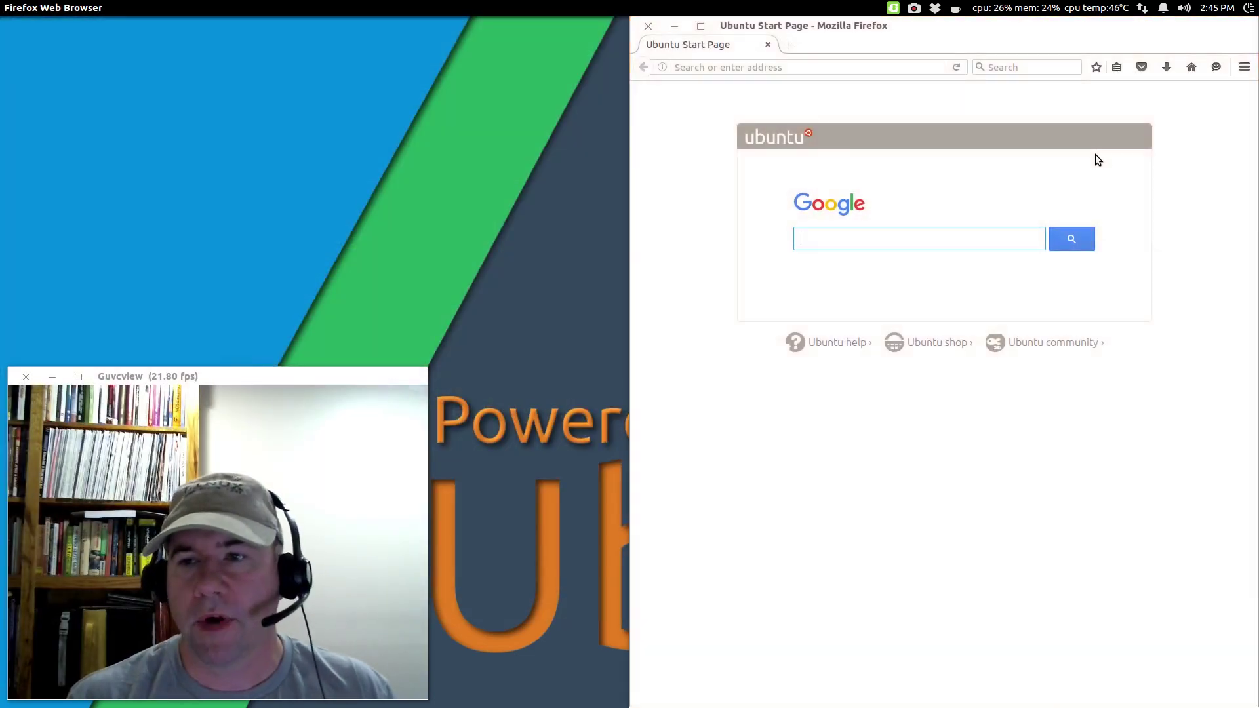
Step: From Menu > Add-ons, search 'flashgot' and open the FlashGot Mass Downloader 1.5.6.13 details
click(1244, 66)
click(1208, 278)
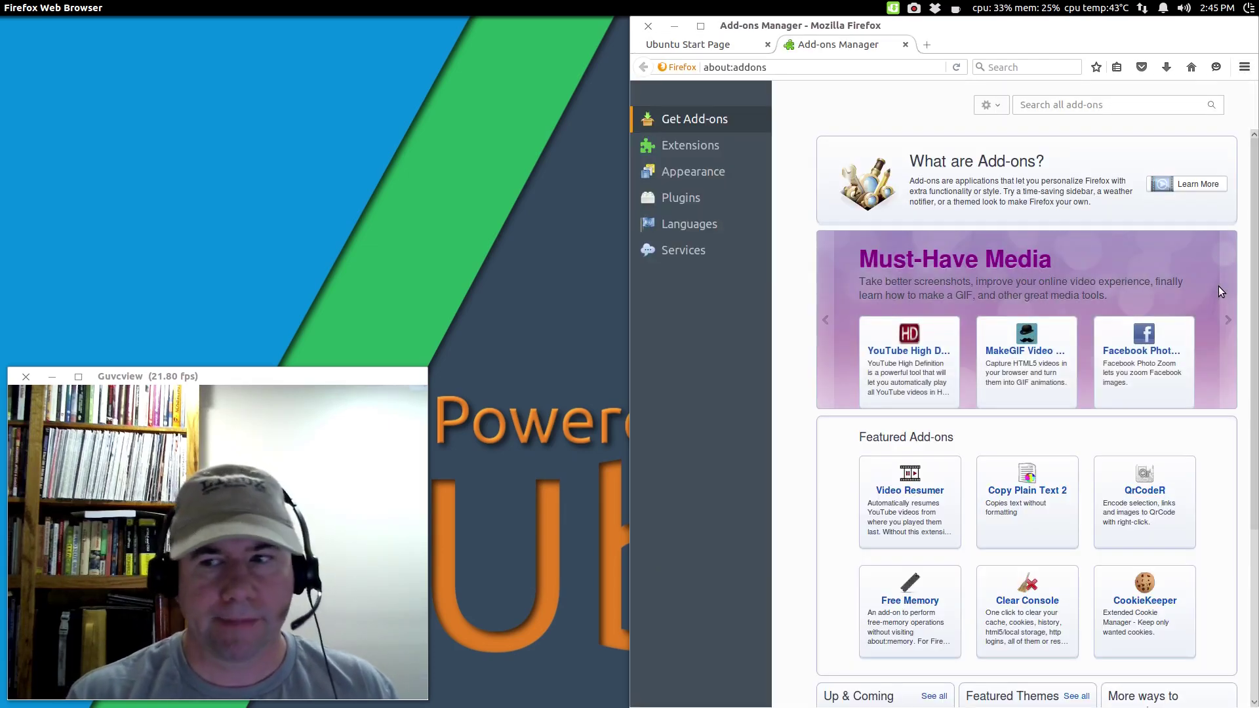
click(1095, 106)
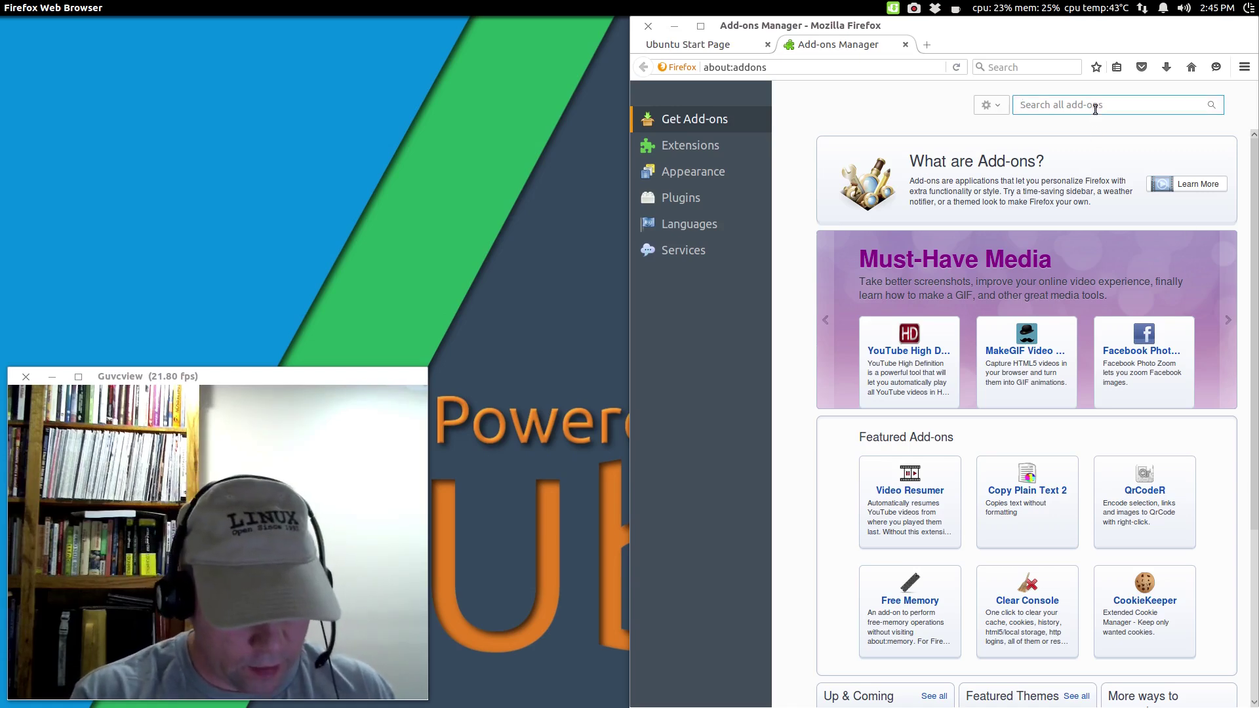
text(flash)
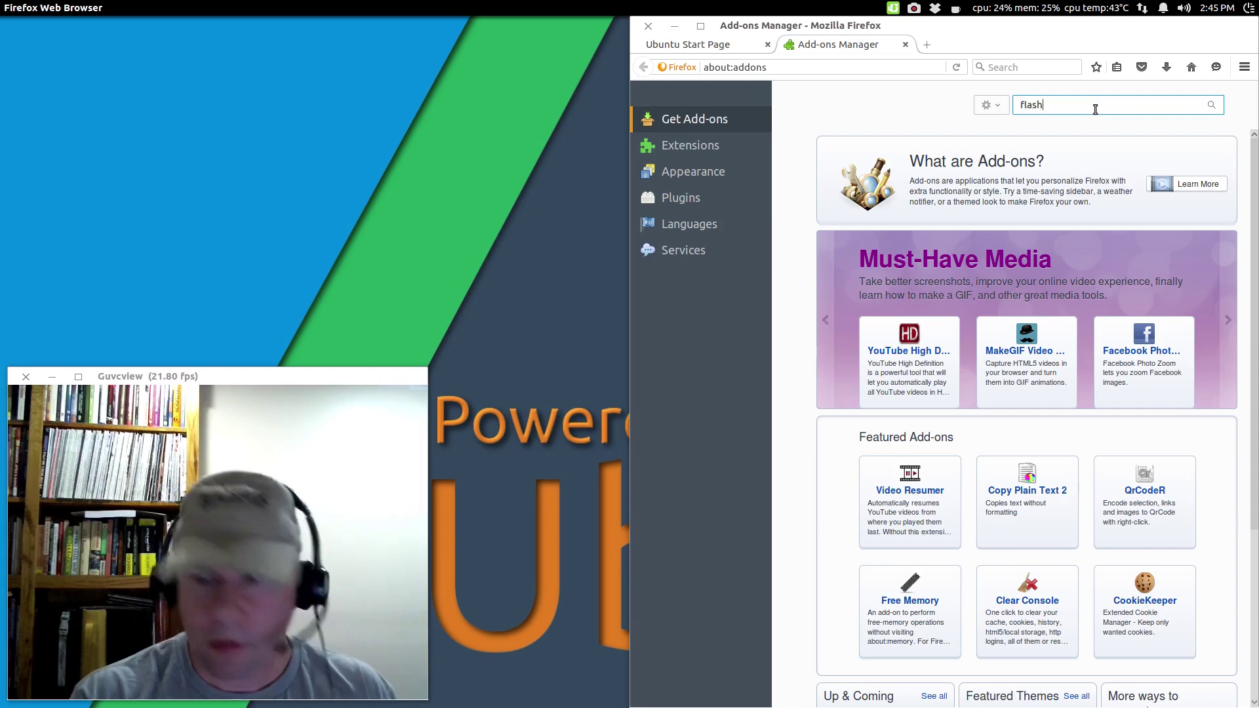
text(go)
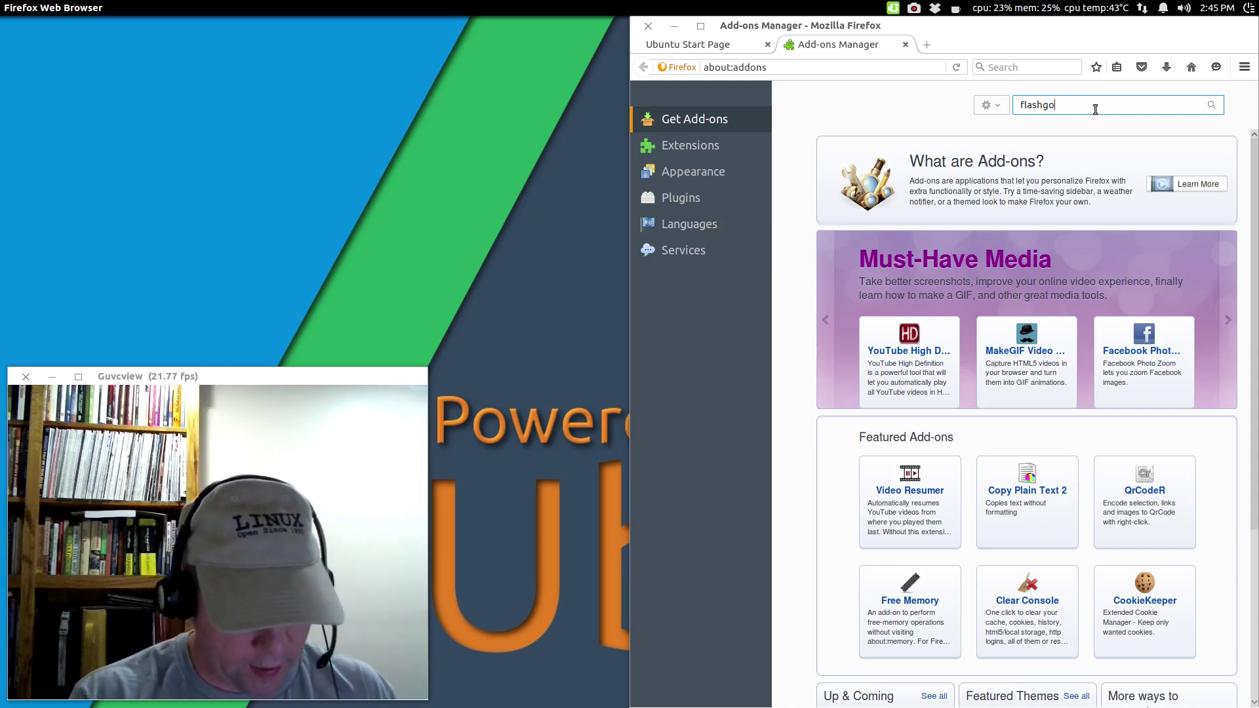
text(t)
key(Return)
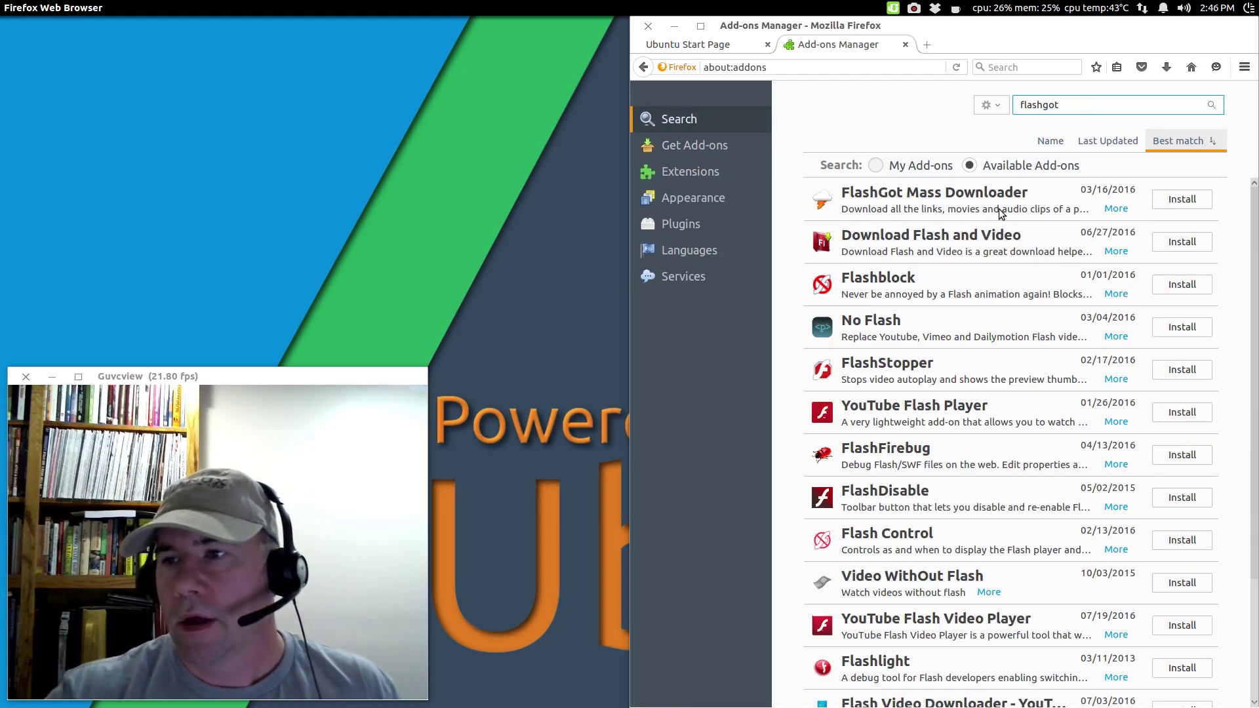
click(1113, 210)
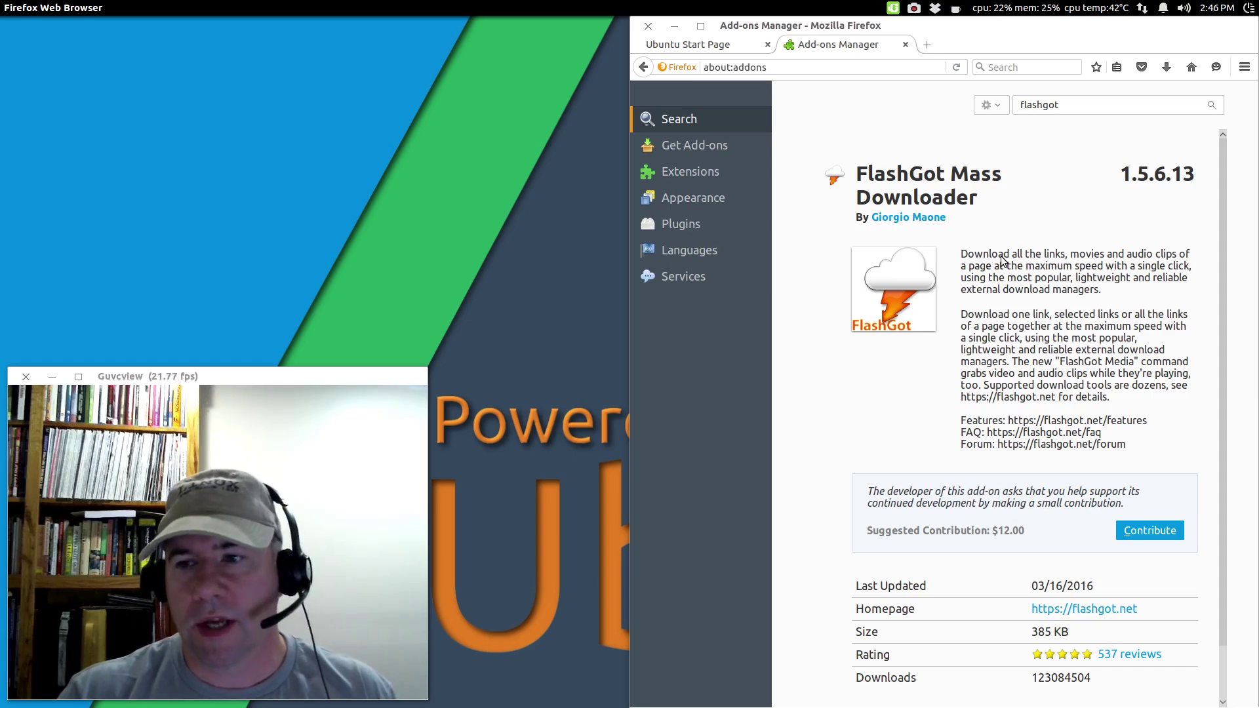
Step: Scroll down the FlashGot details page and install the add-on
scroll(1121, 401, down, 1)
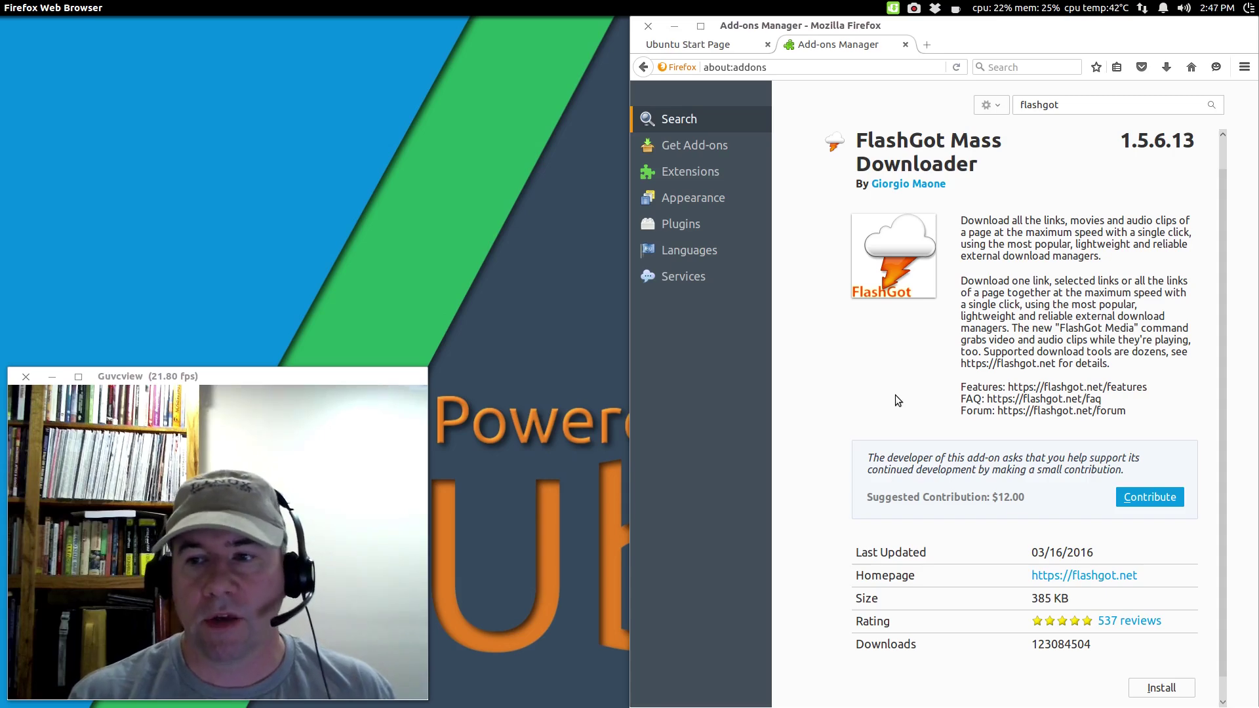
scroll(1045, 389, down, 1)
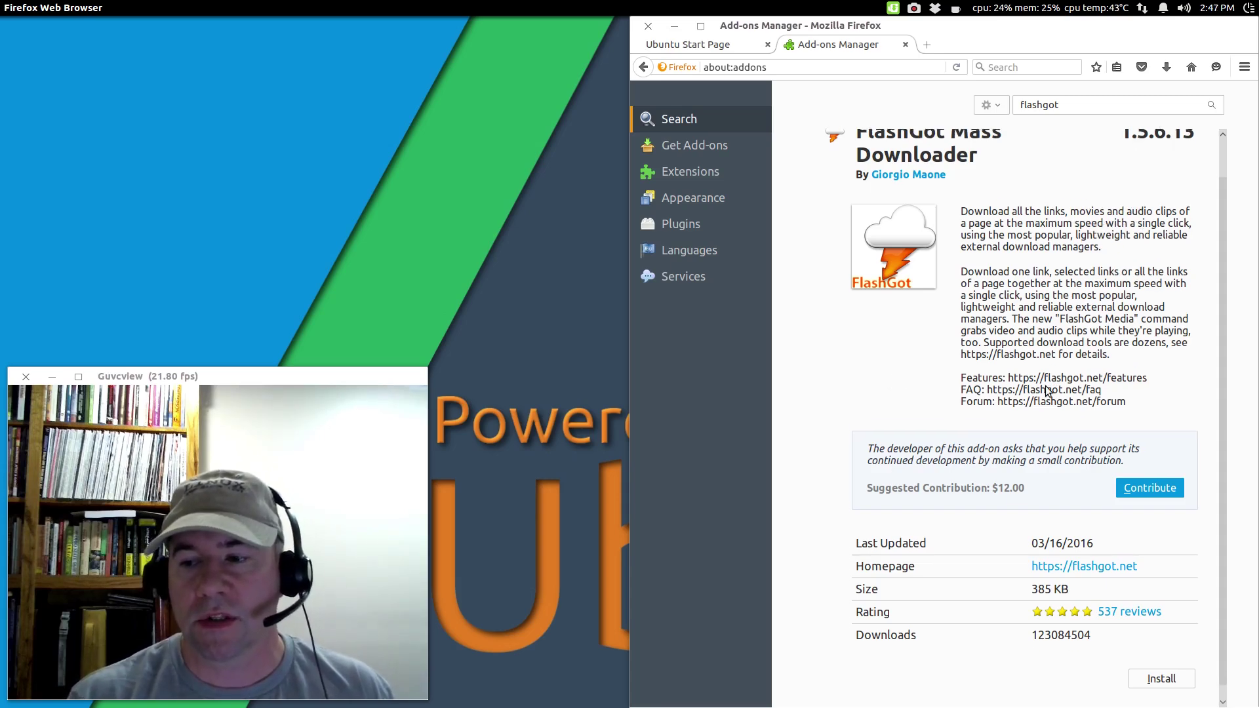
scroll(1046, 391, down, 1)
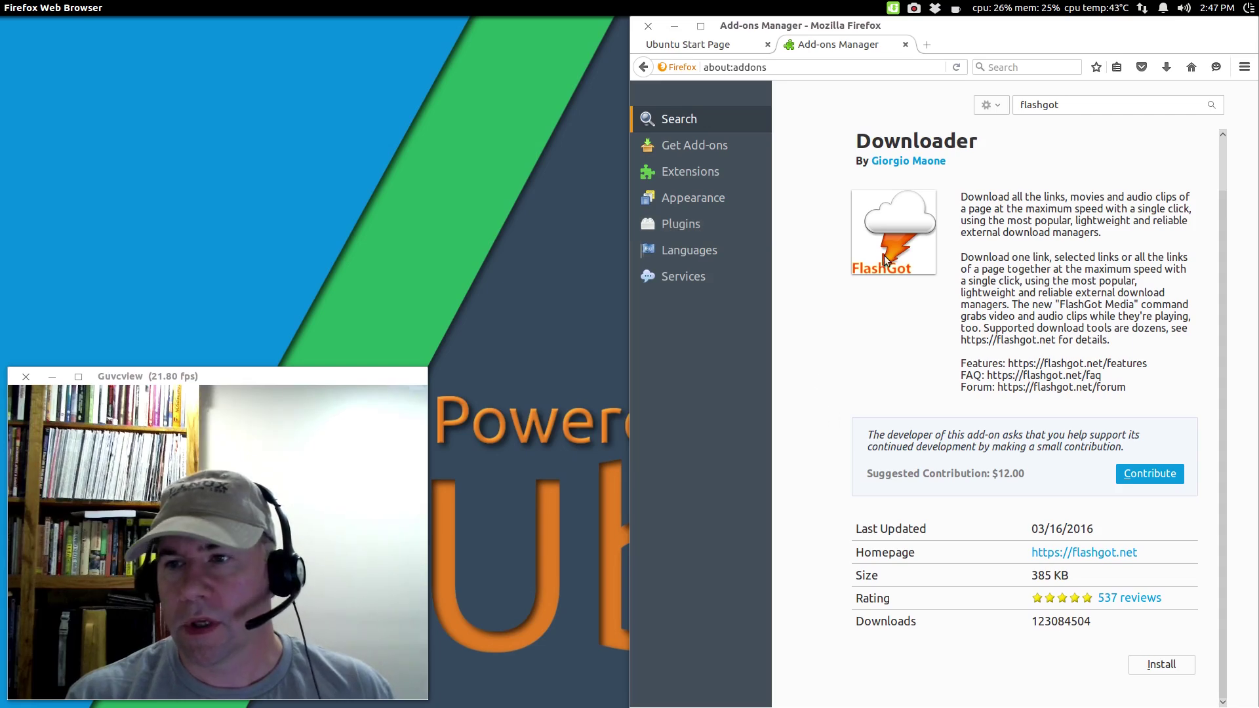
click(1157, 664)
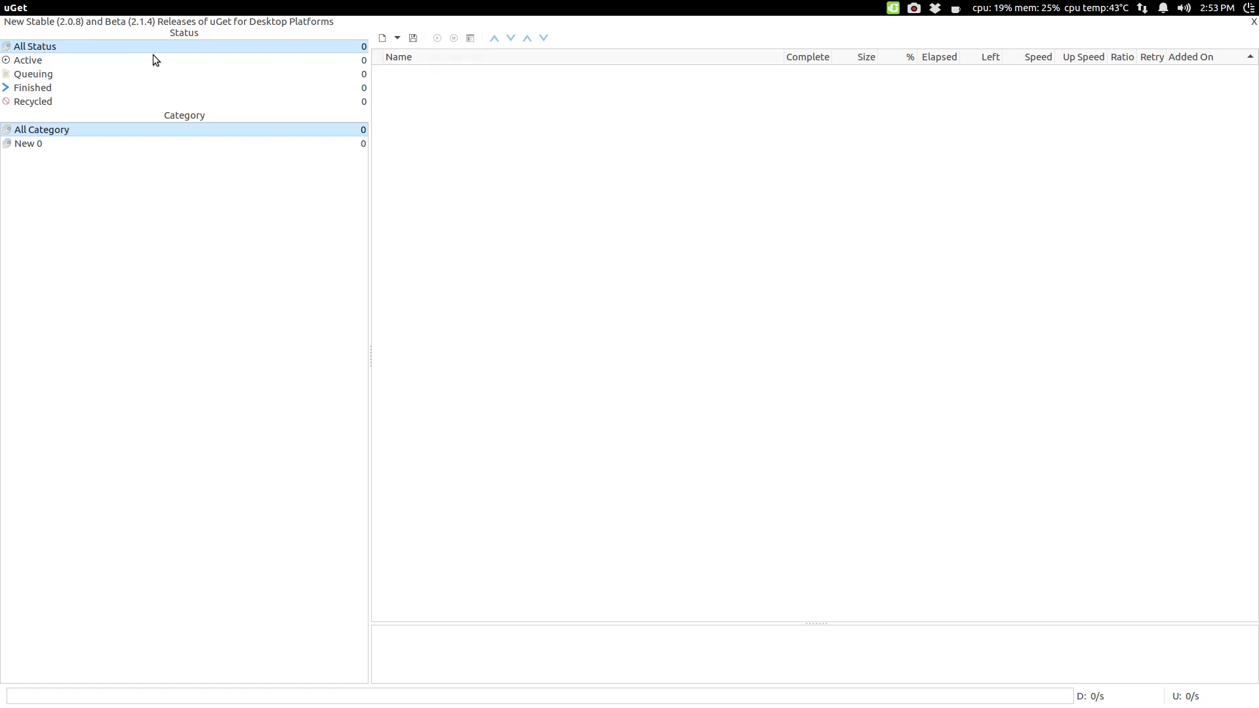
Step: Reveal uGet's global menu bar in the top panel
mouse_move(175, 11)
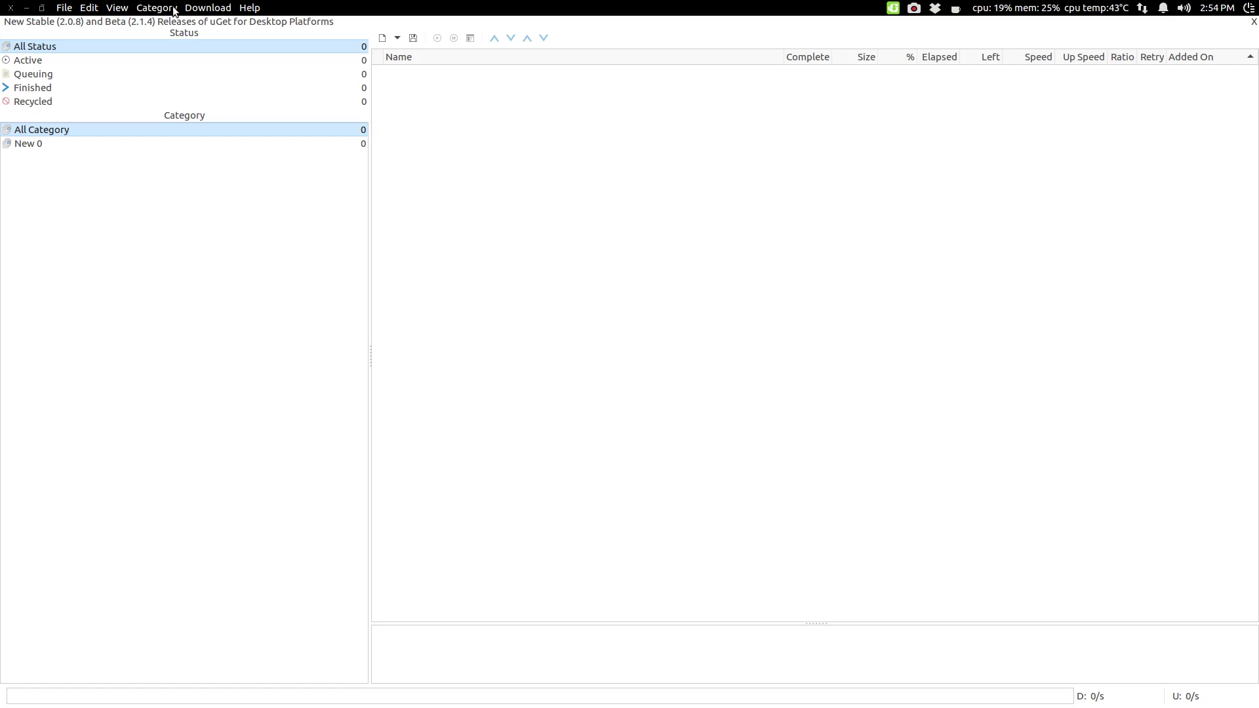
Step: In Edit > Settings > Plug-in, set the matching order to 'aria2 + curl' and save with OK
click(69, 10)
mouse_move(85, 8)
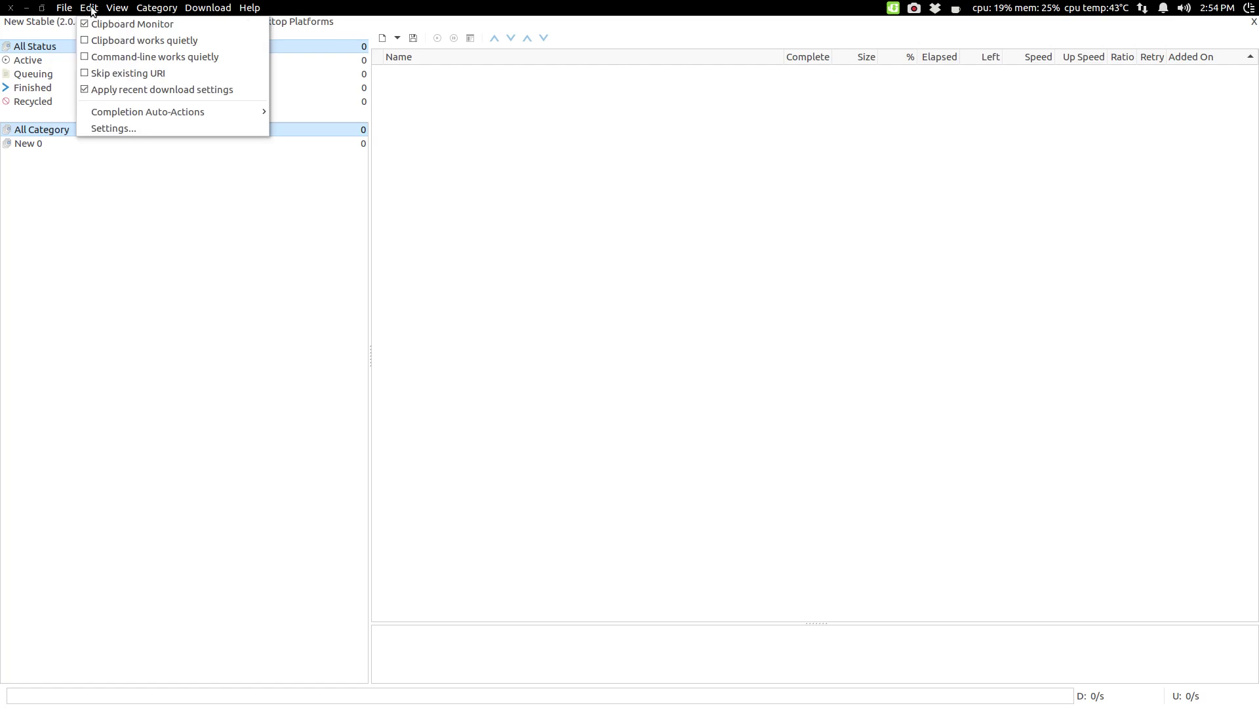
click(105, 127)
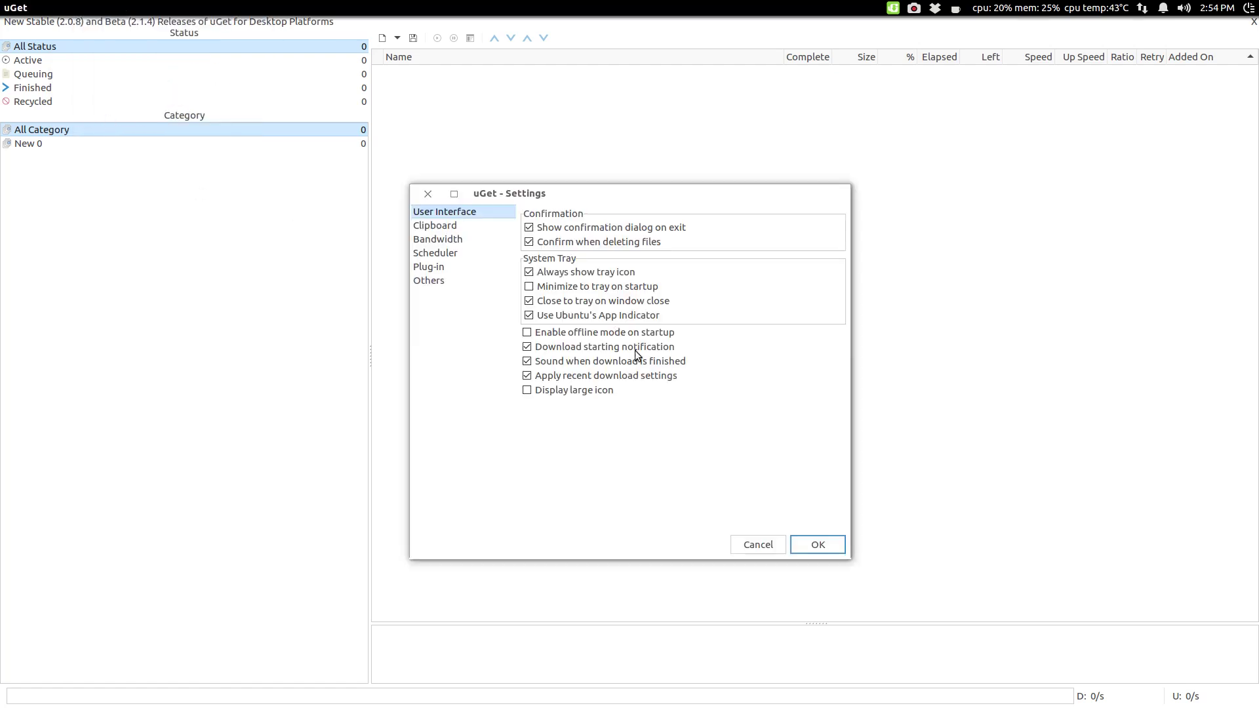
click(425, 265)
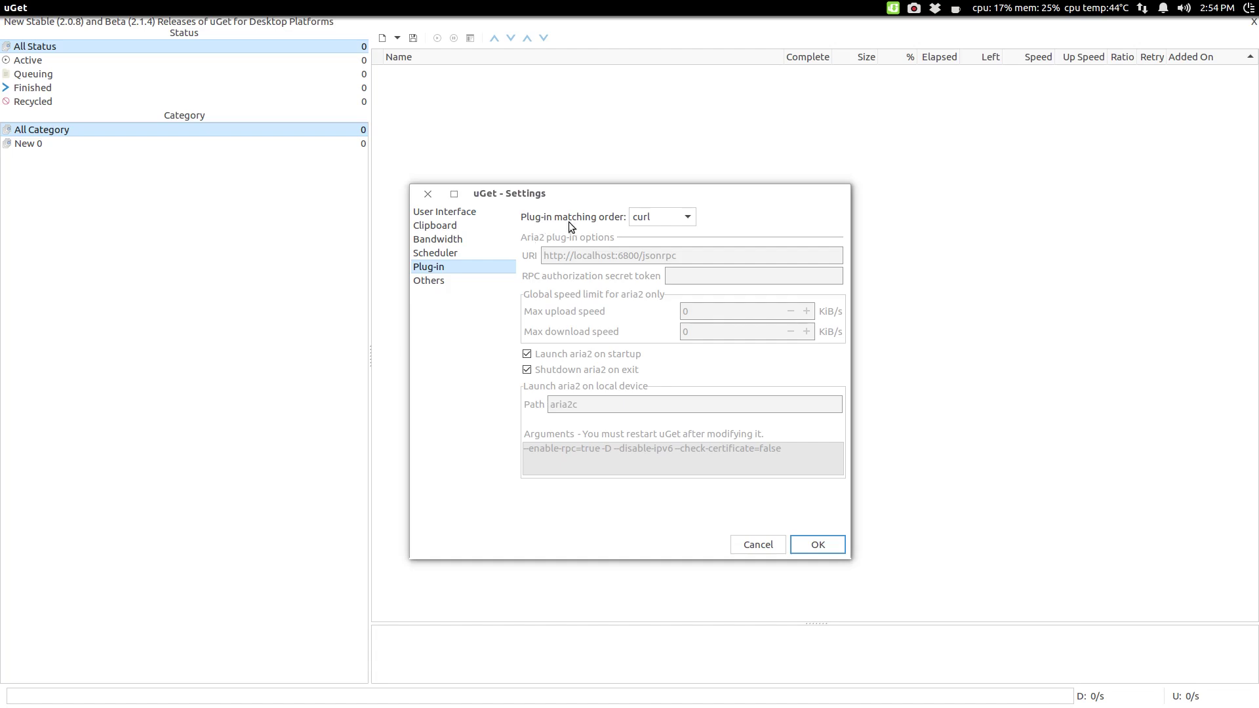
click(687, 219)
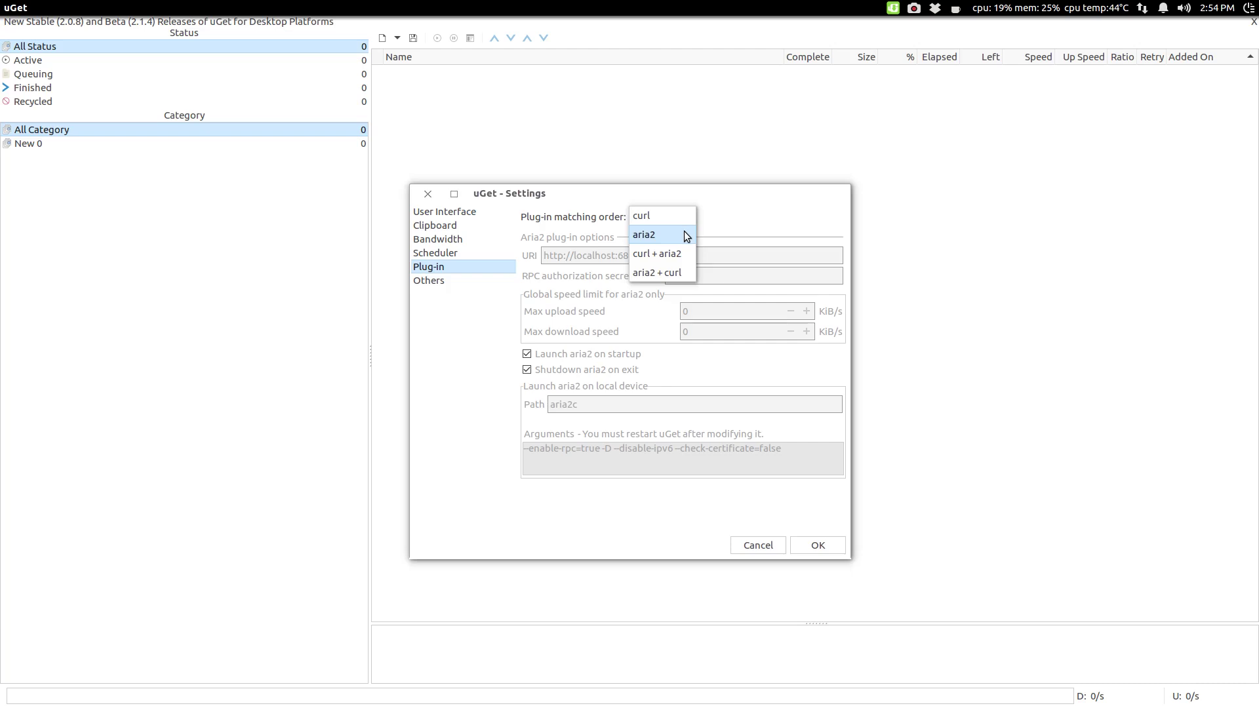
click(676, 274)
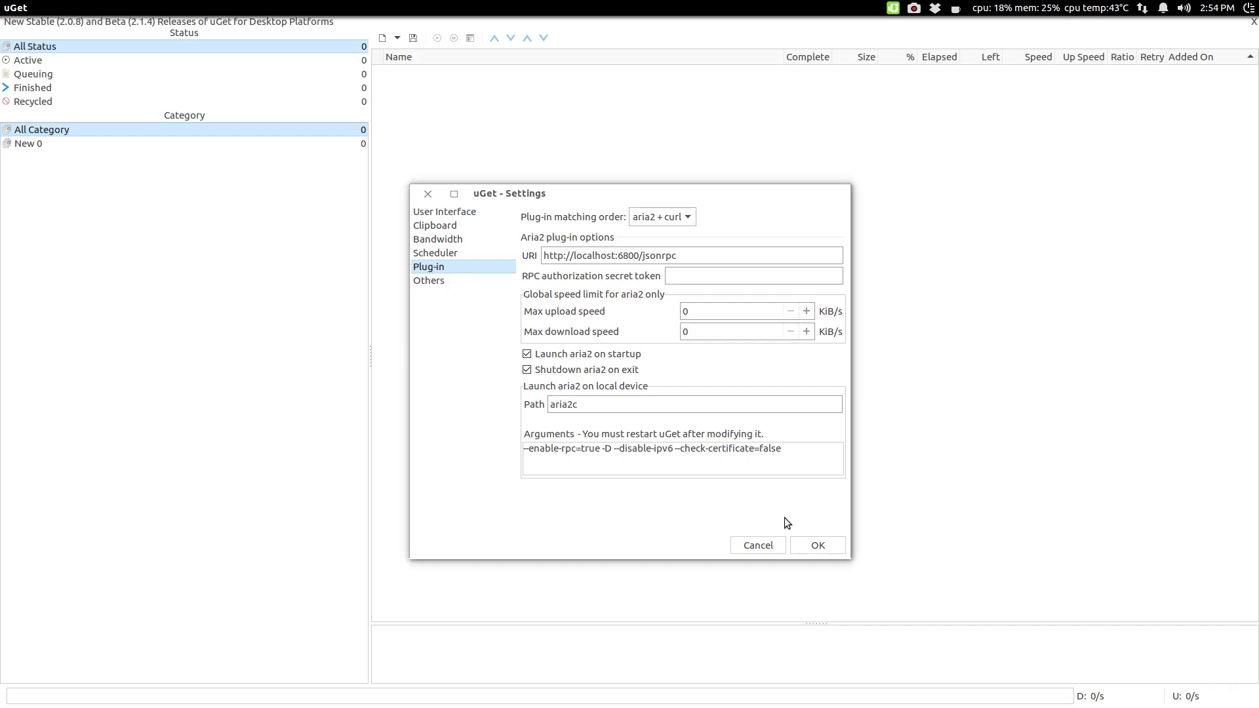
click(811, 545)
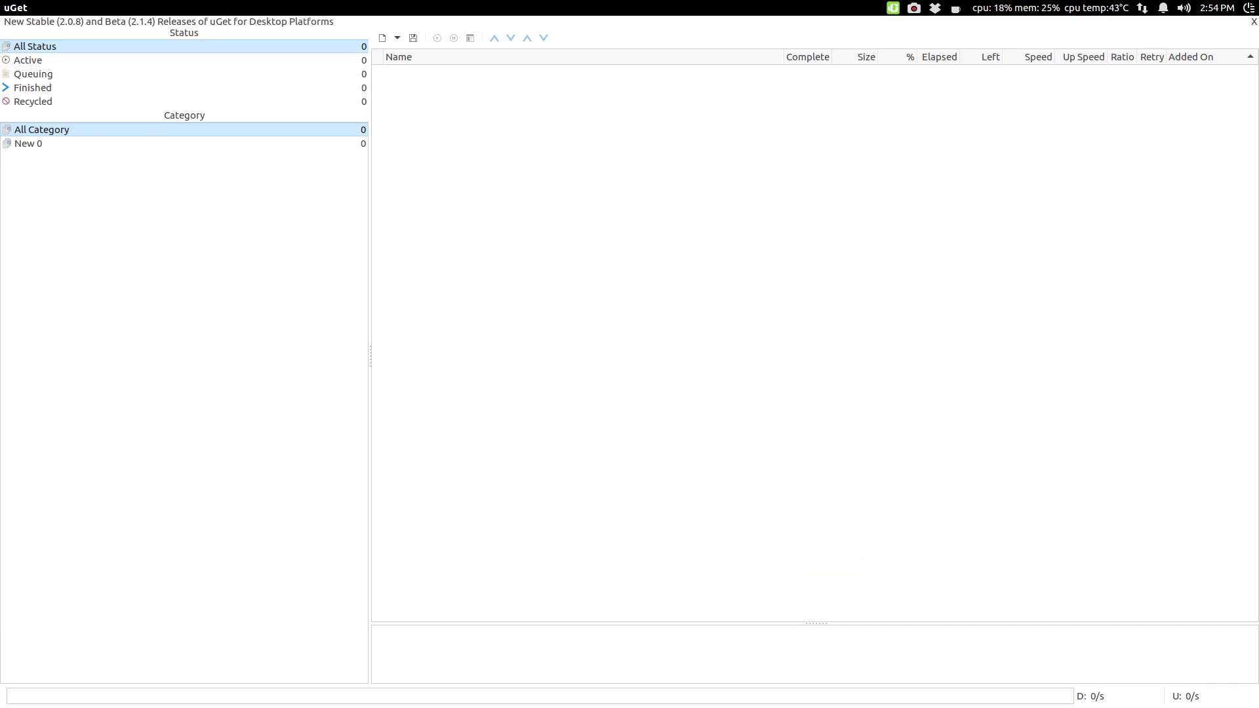
Step: Close and relaunch uGet, then unmaximize its window and snap it to the left half
click(9, 8)
drag(677, 5, 1255, 118)
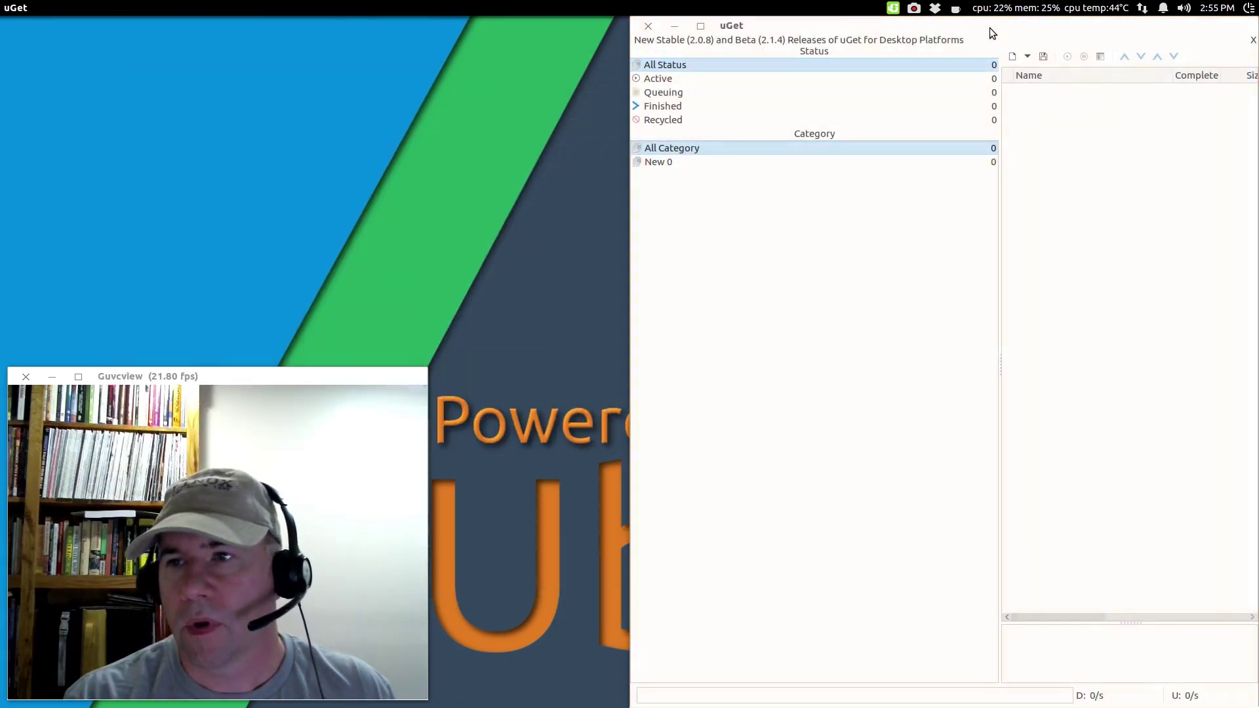
drag(990, 25, 314, 40)
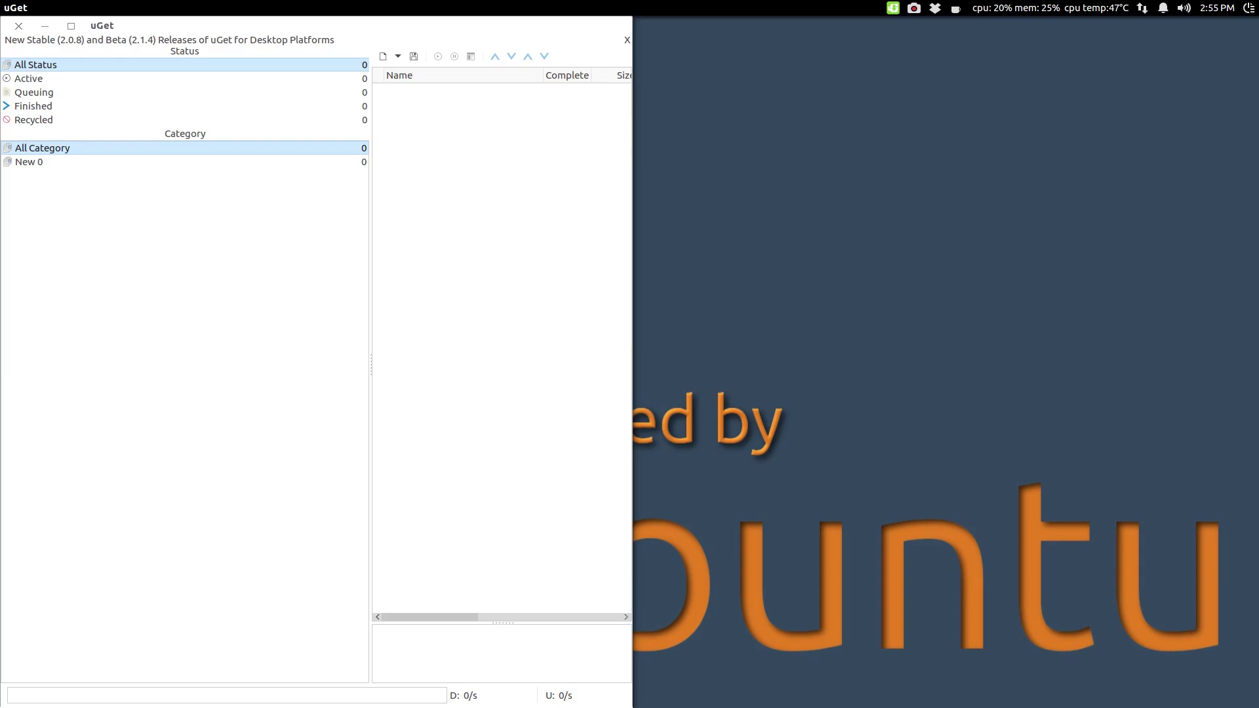
Step: Snap Firefox to the right half, start the ubuntu-16.04.1-desktop-amd64.iso download, and route it through FlashGot to uGet
key(alt+Tab)
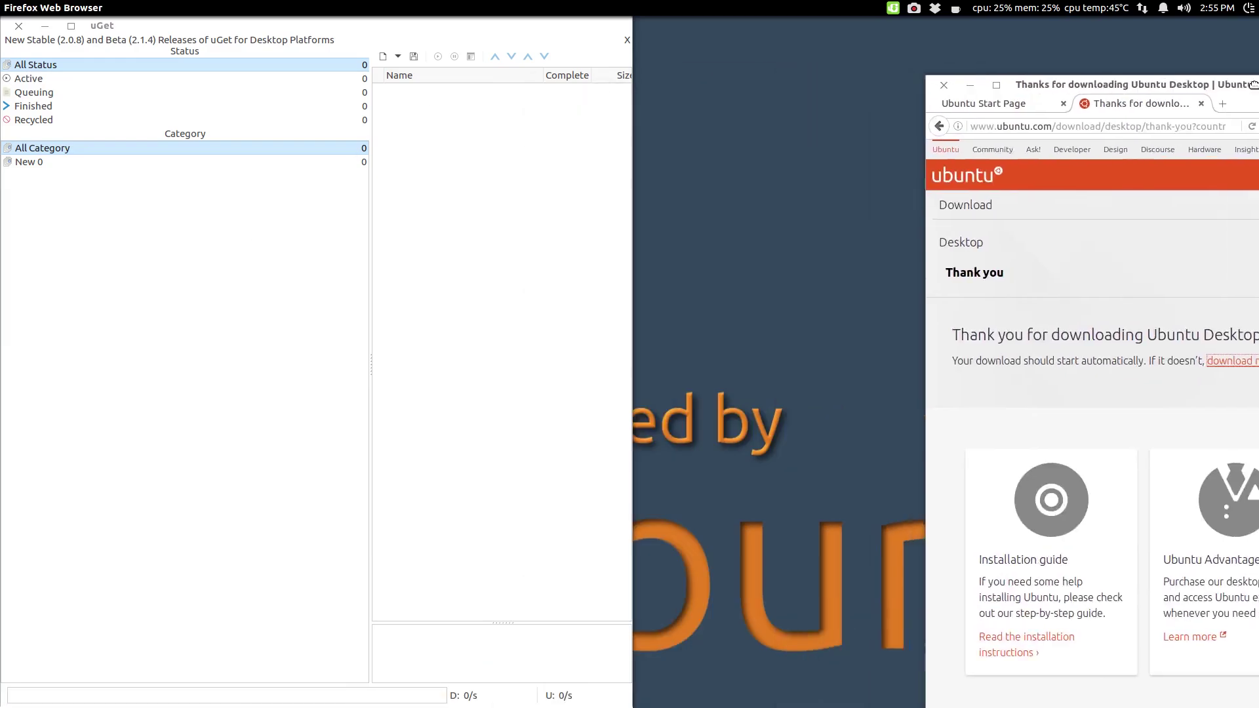
drag(1243, 85, 1256, 86)
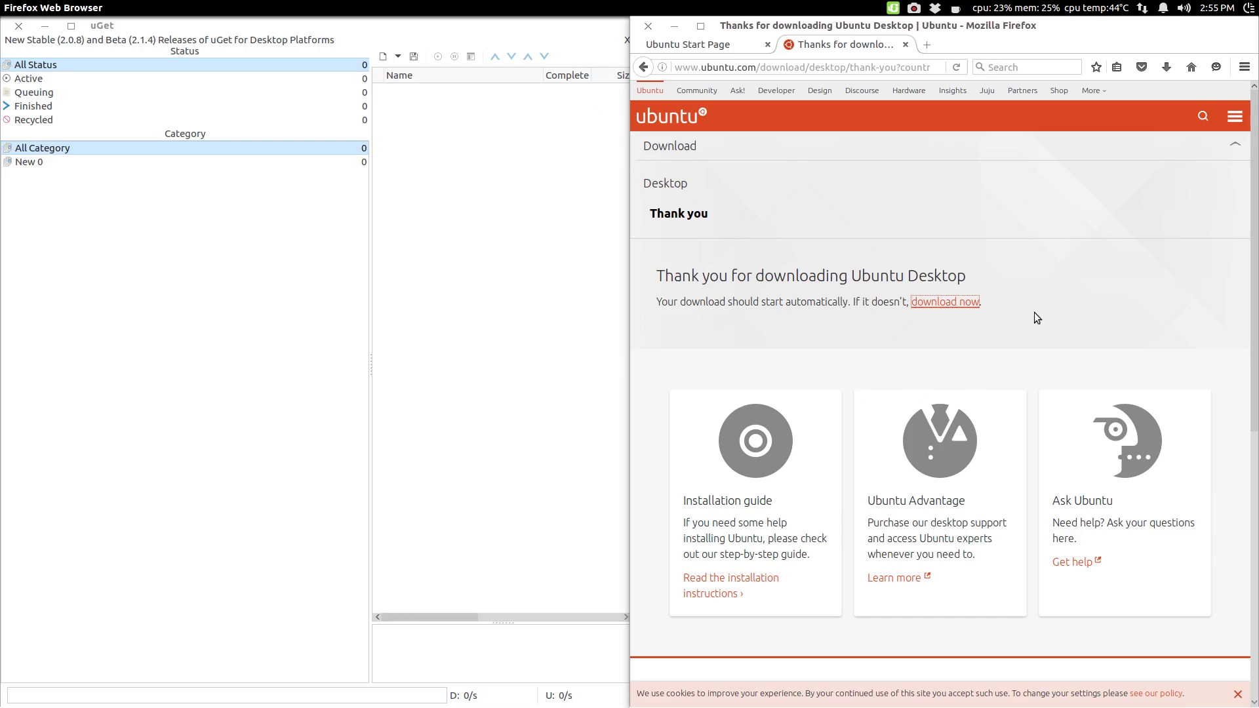
click(947, 303)
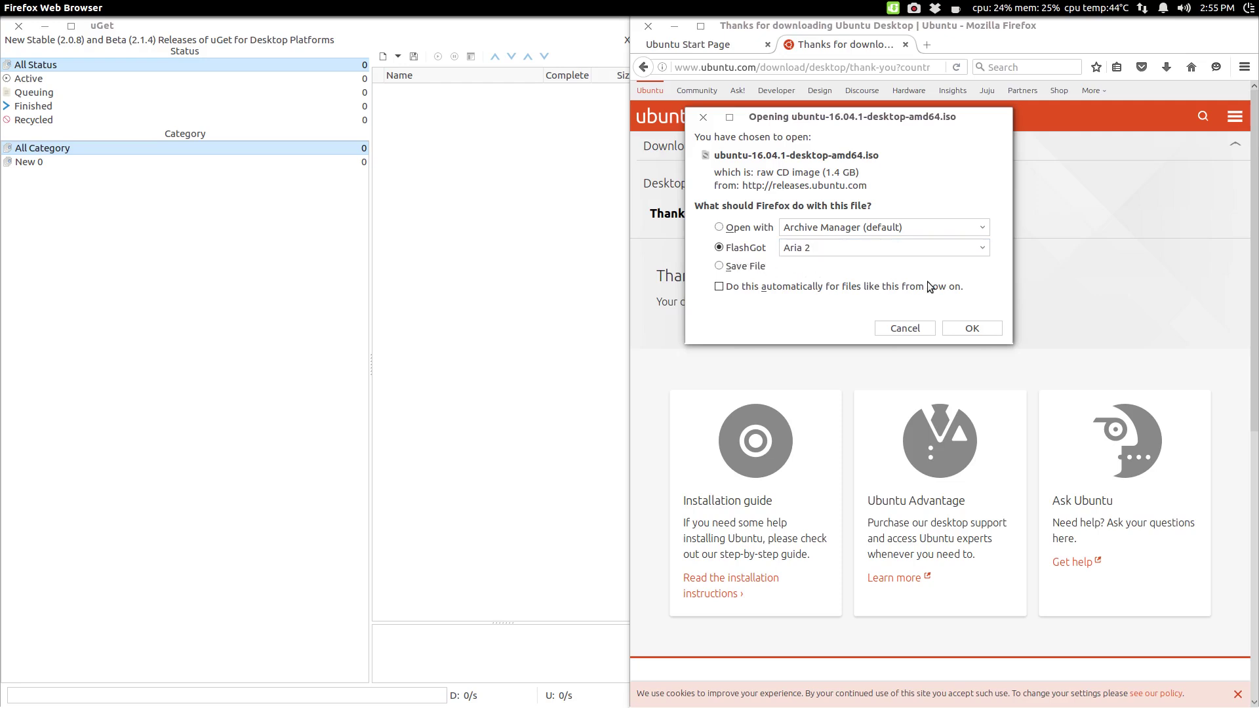
click(982, 250)
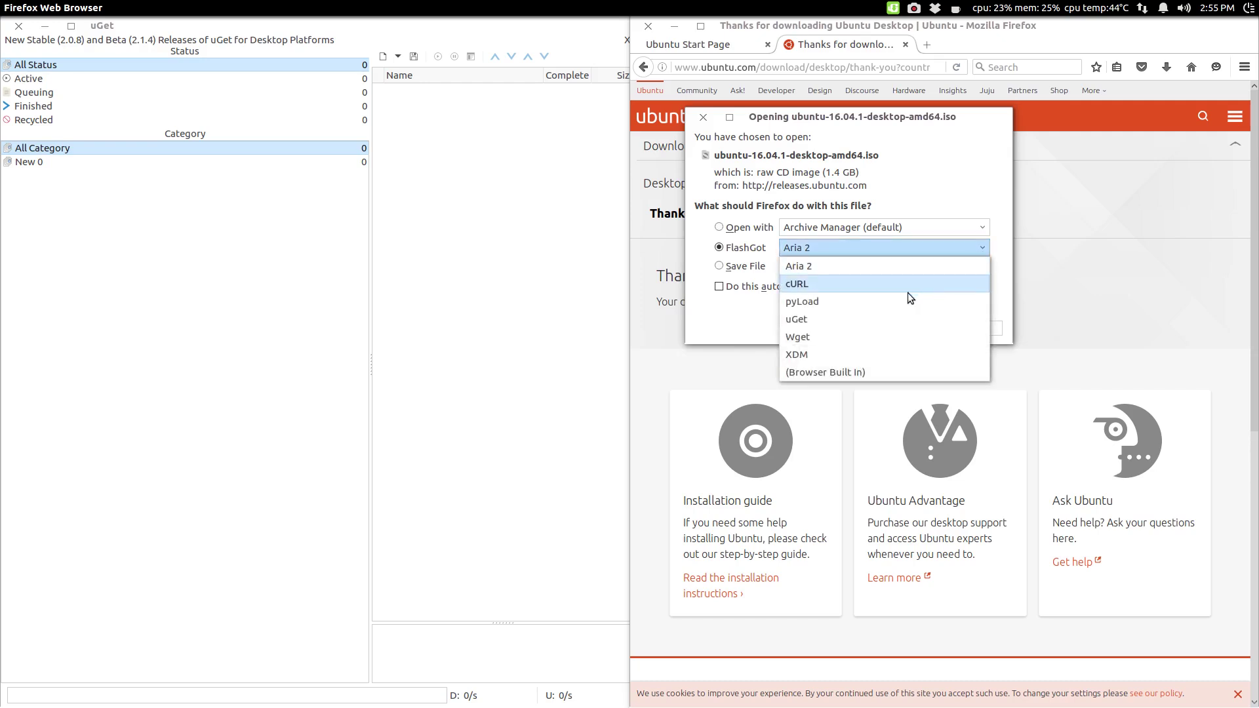
click(853, 319)
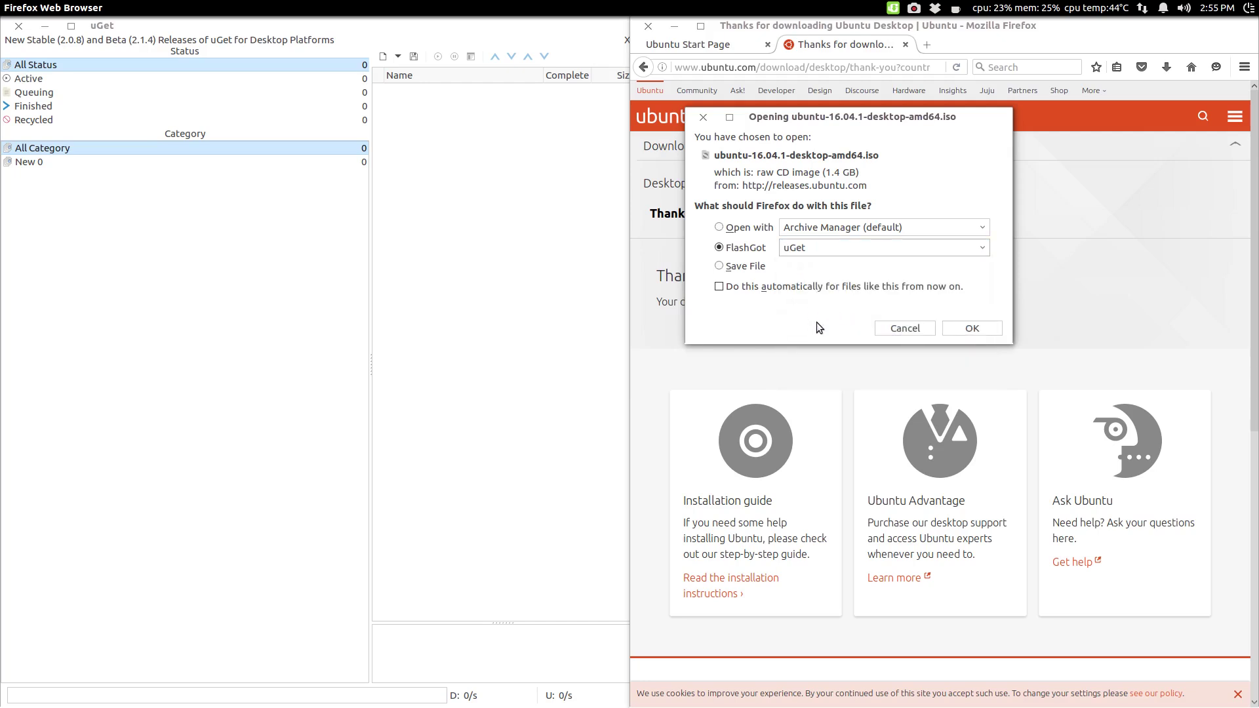
Step: Confirm the FlashGot handoff and add ubuntu-16.04.1-desktop-amd64.iso as a new uGet download
click(969, 330)
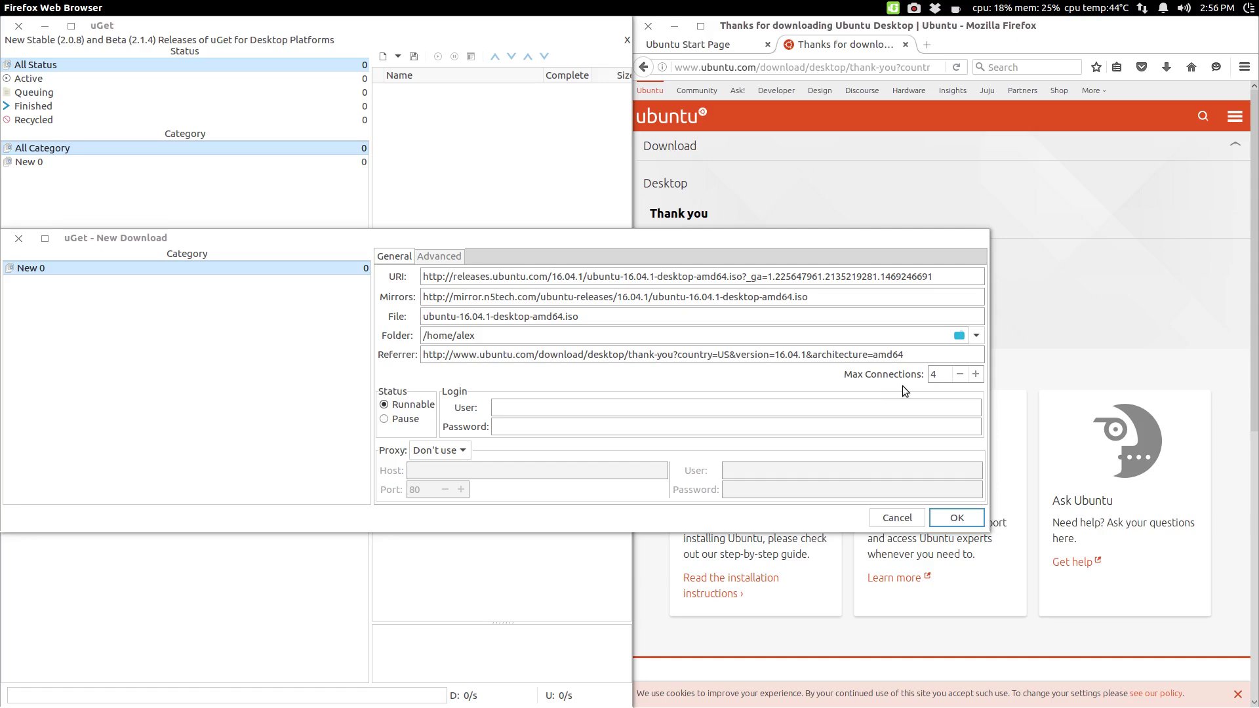
click(952, 520)
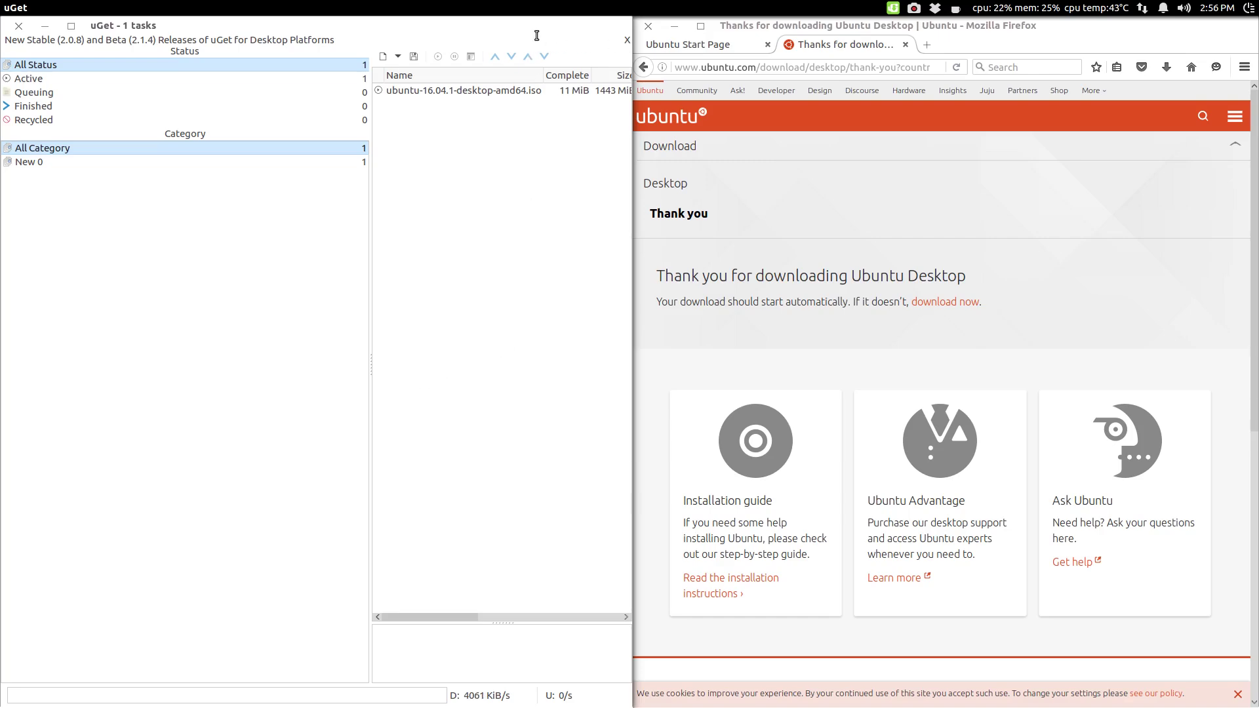
Step: Maximize uGet, select the ubuntu-16.04.1-desktop-amd64.iso row, and pause it at 11%
drag(506, 23, 531, 5)
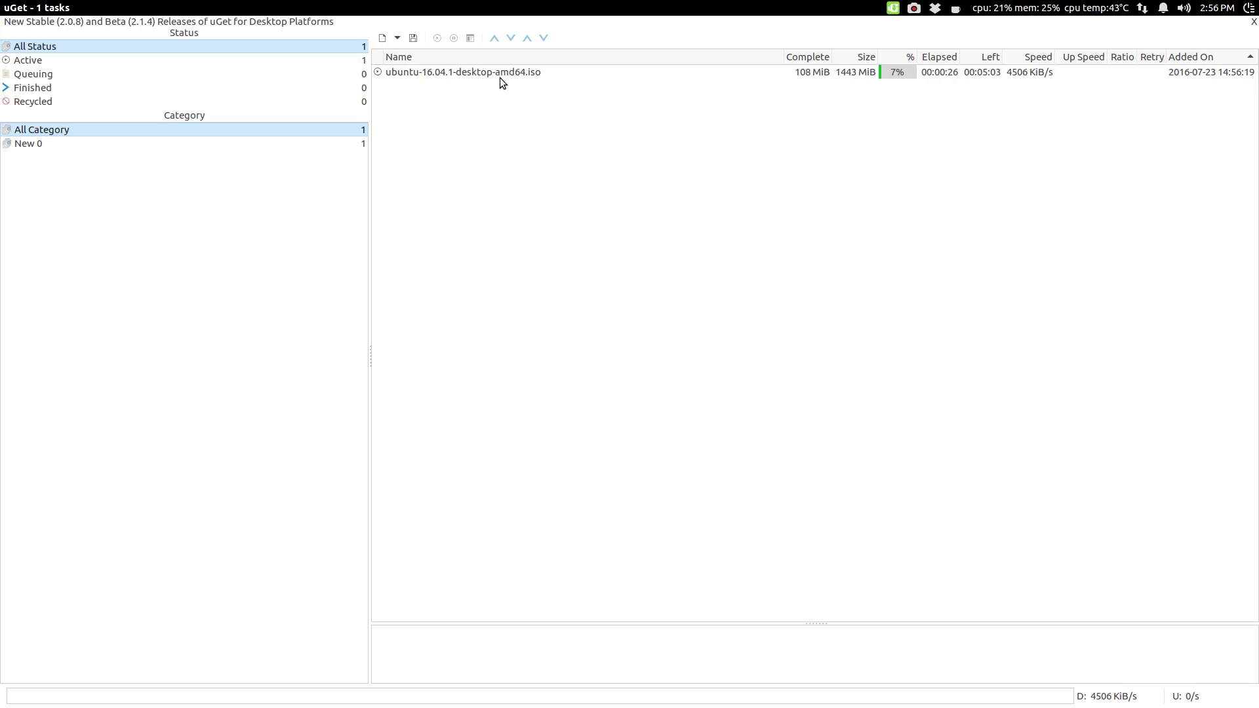
click(459, 72)
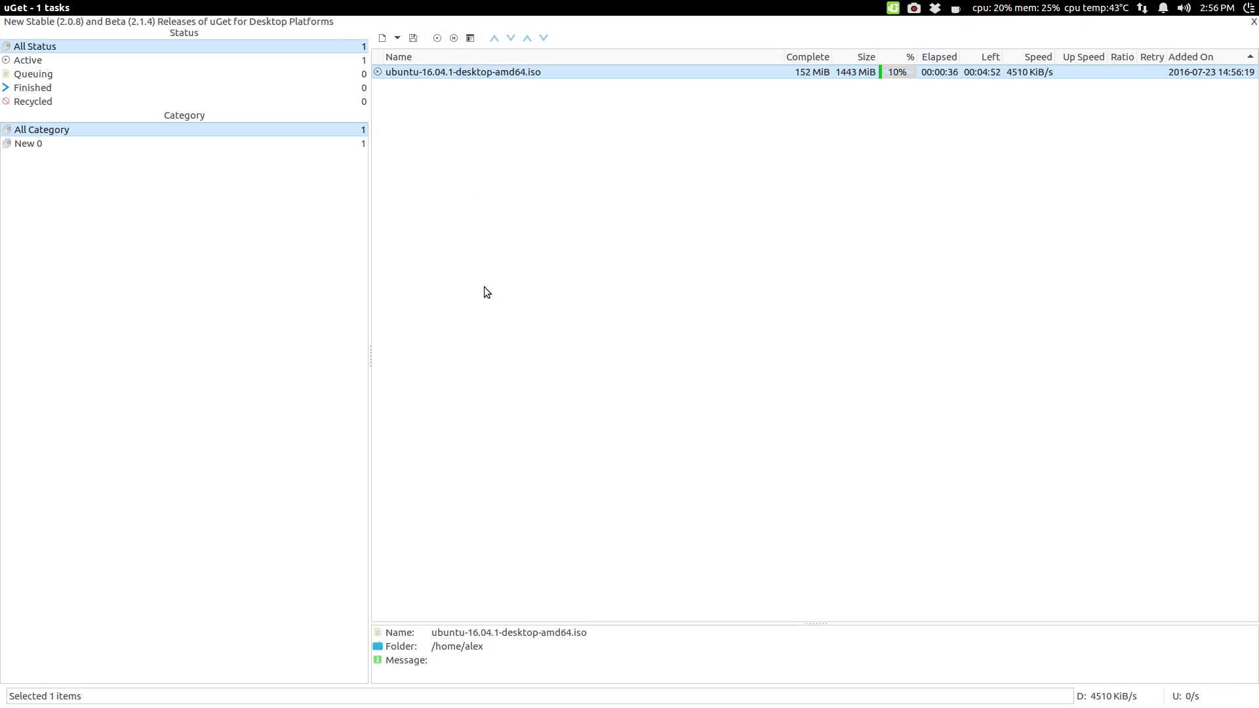
click(453, 38)
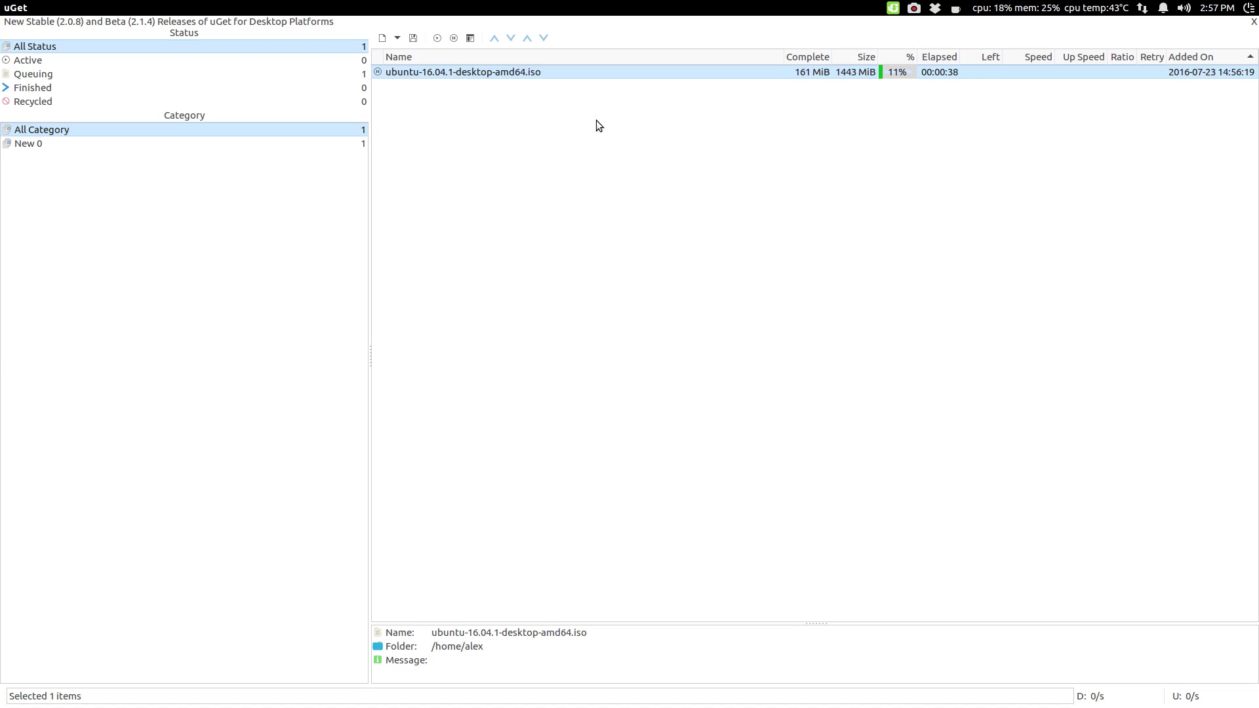
Step: Delete the ubuntu-16.04.1-desktop-amd64.iso entry and its partial file from uGet
right_click(564, 77)
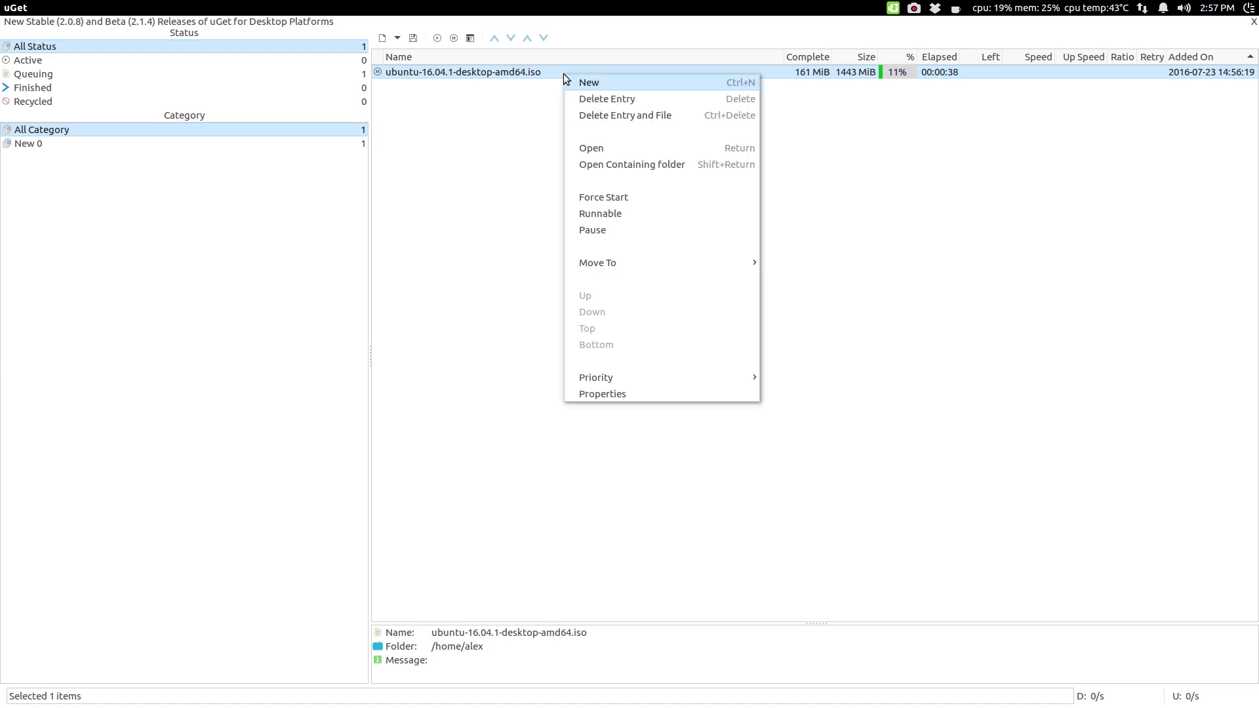
click(594, 115)
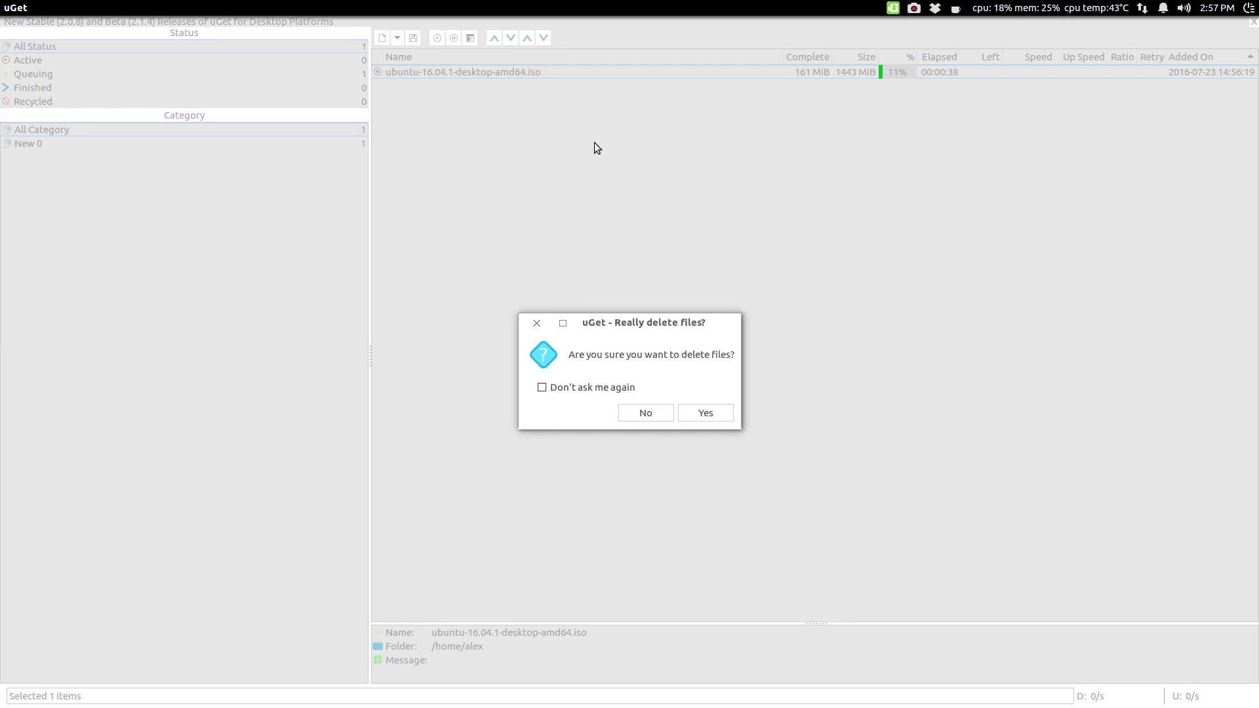
click(702, 411)
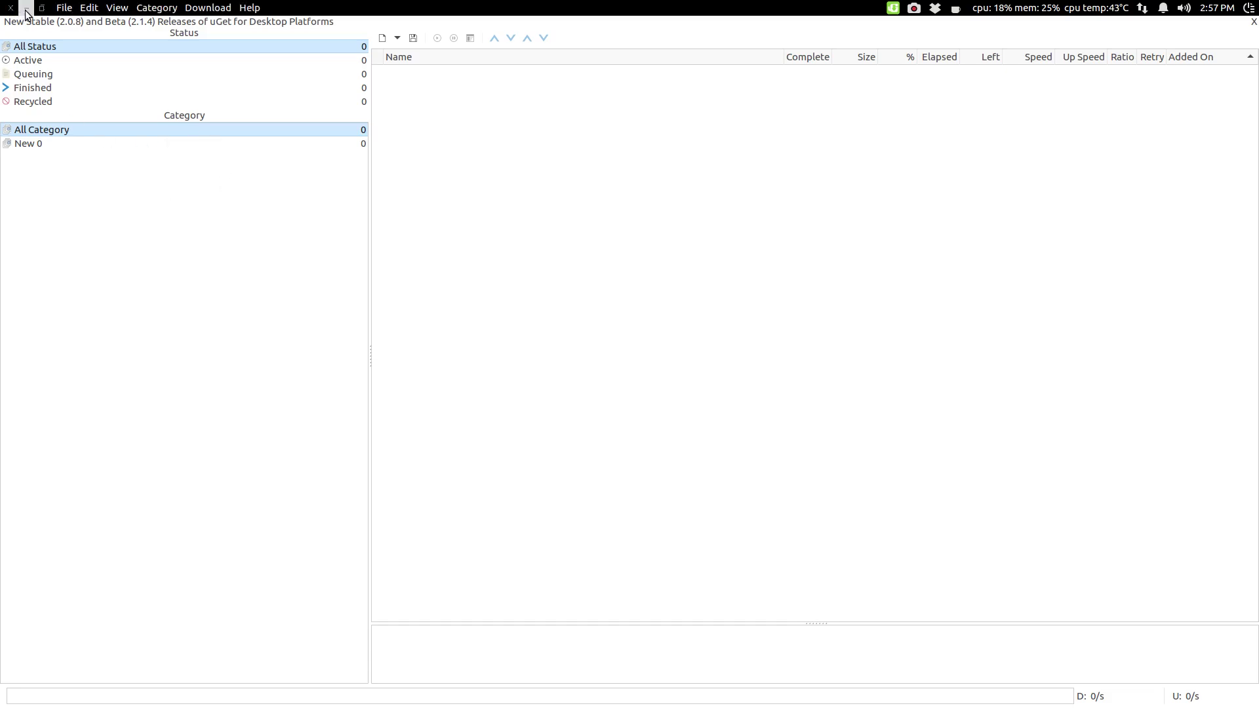
Step: Preview a new download for the Princeton mirror ISO URI, cancel it, and close uGet
click(208, 7)
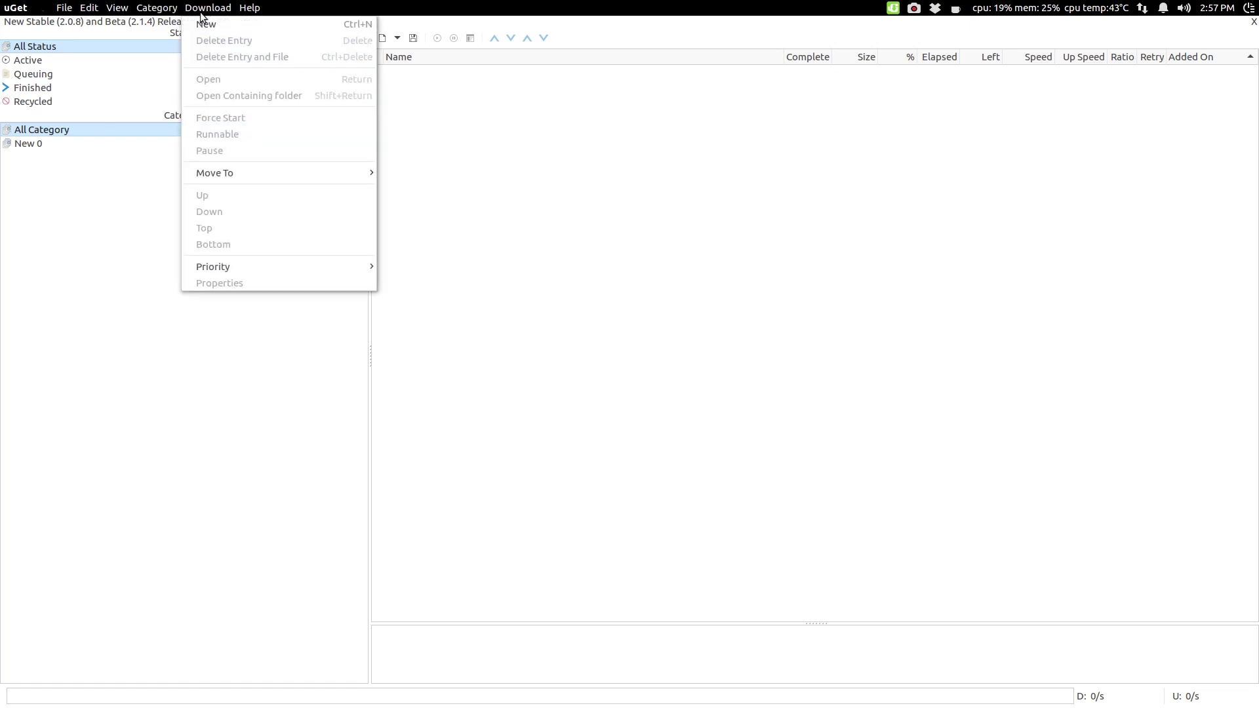
click(203, 23)
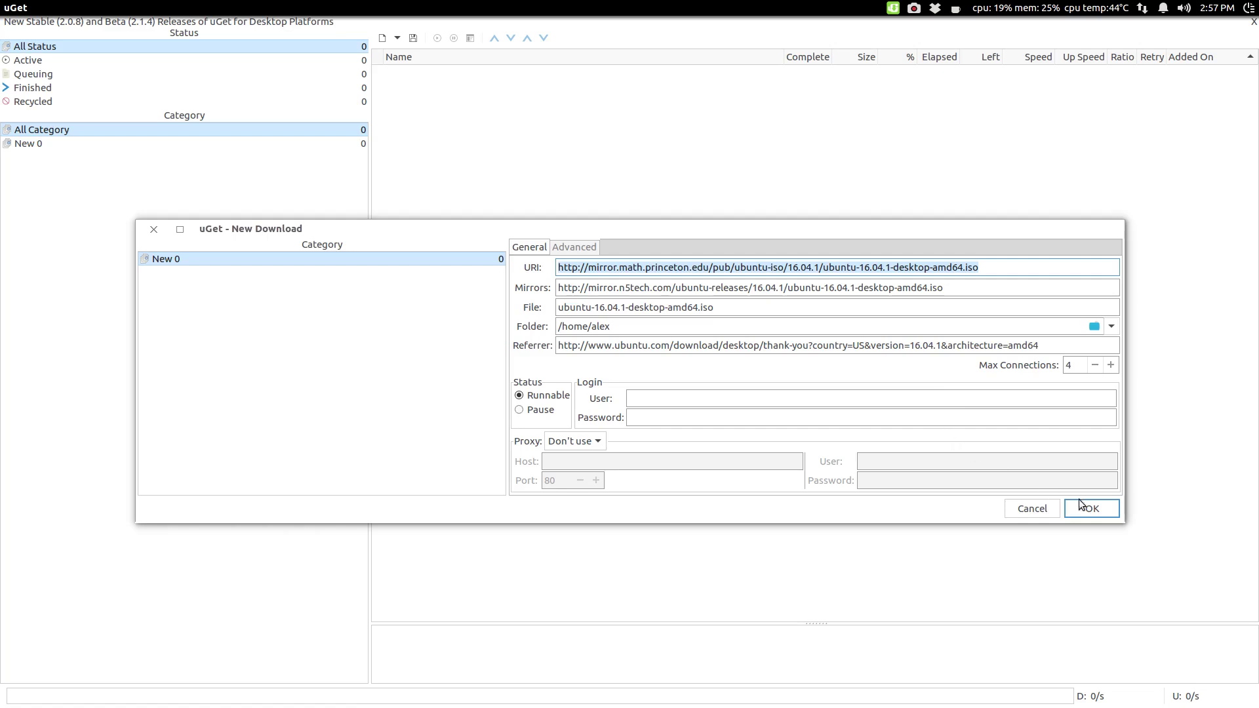
click(1032, 509)
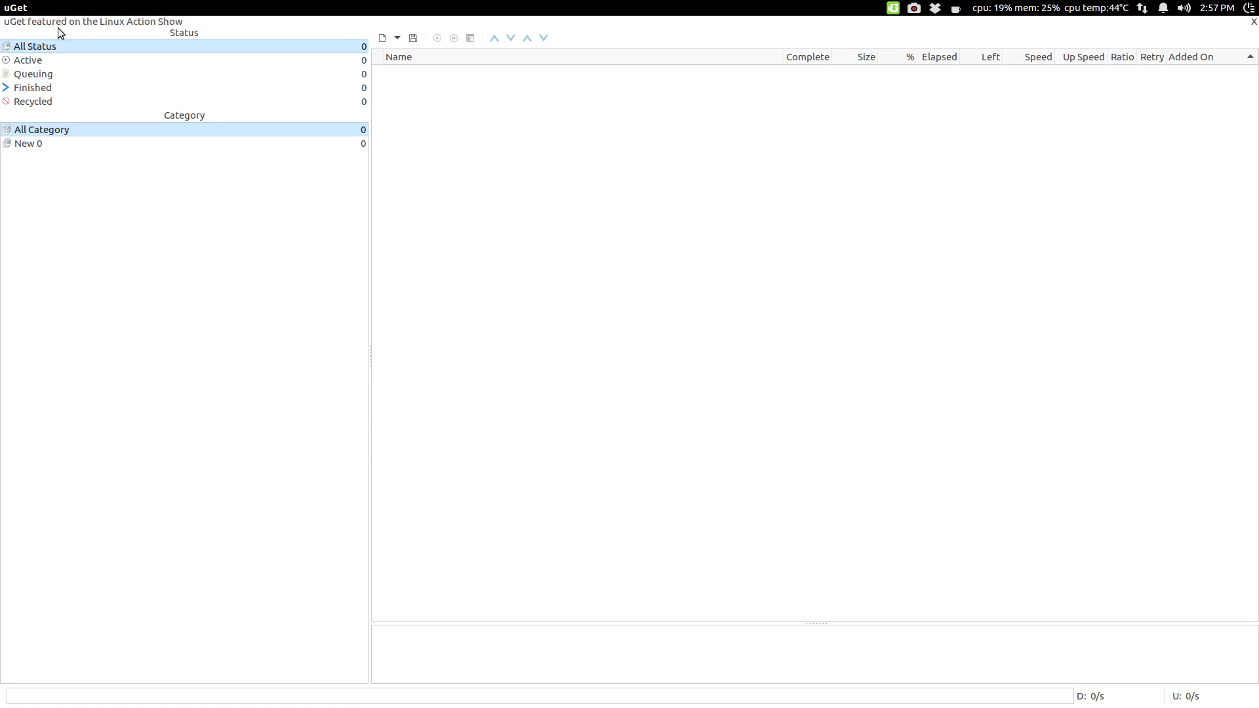
mouse_move(10, 10)
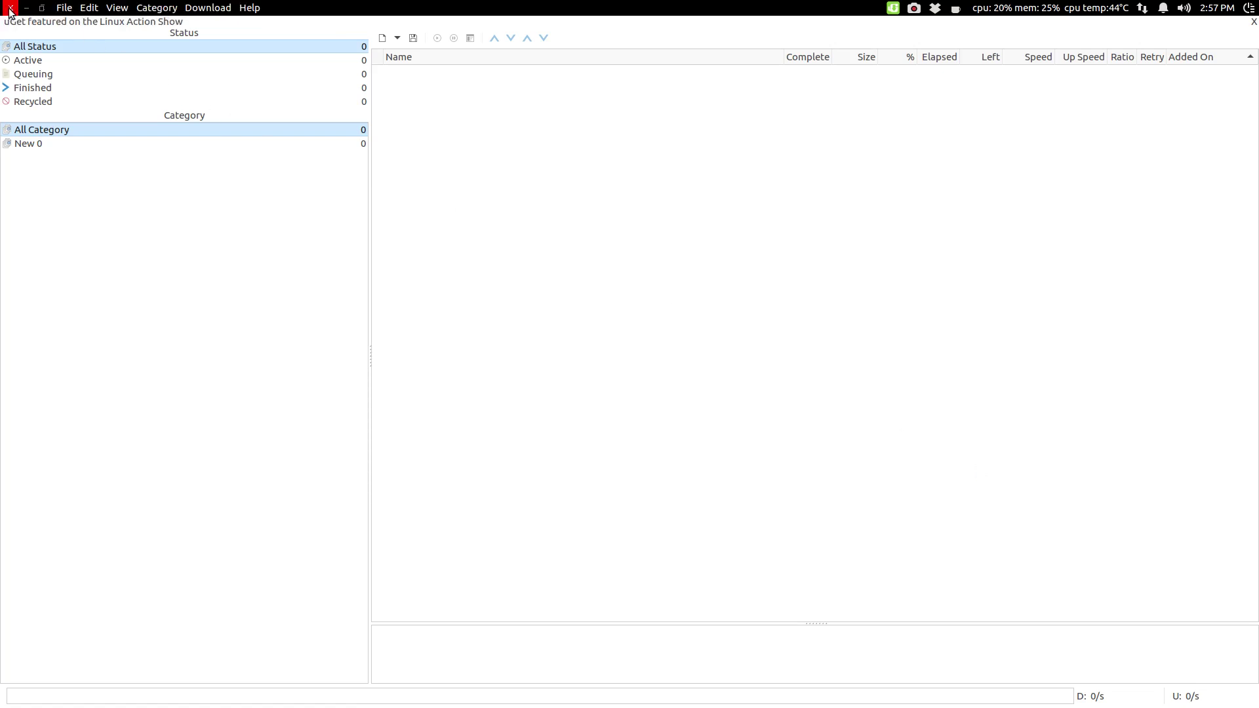
click(10, 10)
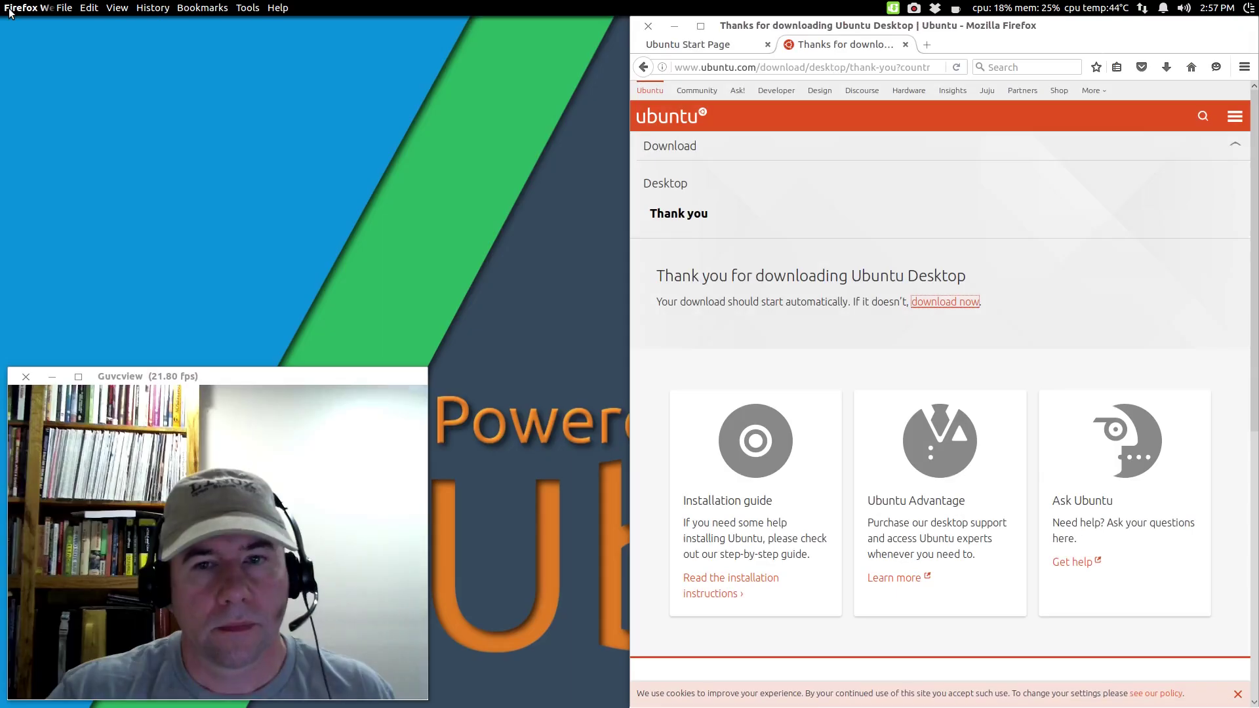